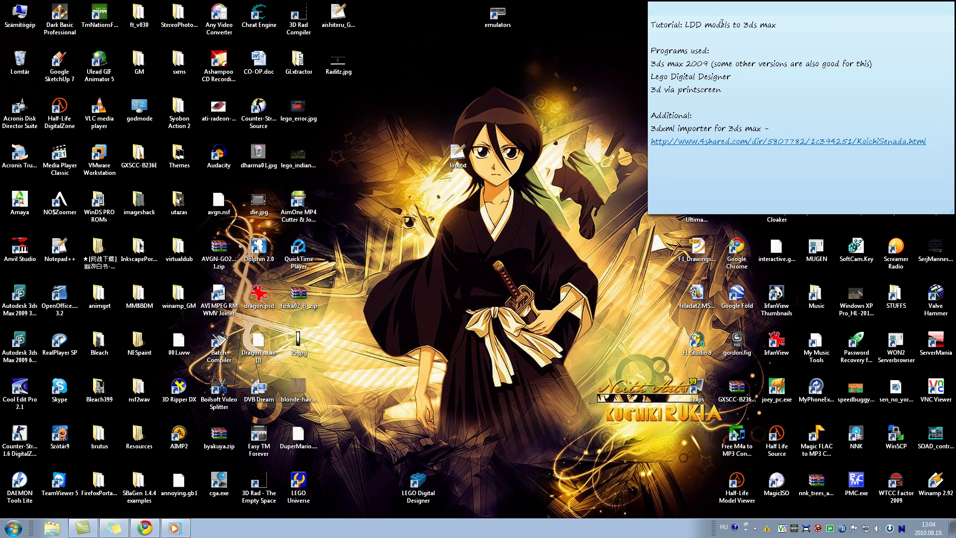
{"action": "left_click", "coordinate": [873, 64]}
{"action": "left_click", "coordinate": [696, 65]}
{"action": "left_click_drag", "start_coordinate": [652, 64], "coordinate": [878, 64]}
{"action": "left_click", "coordinate": [775, 65]}
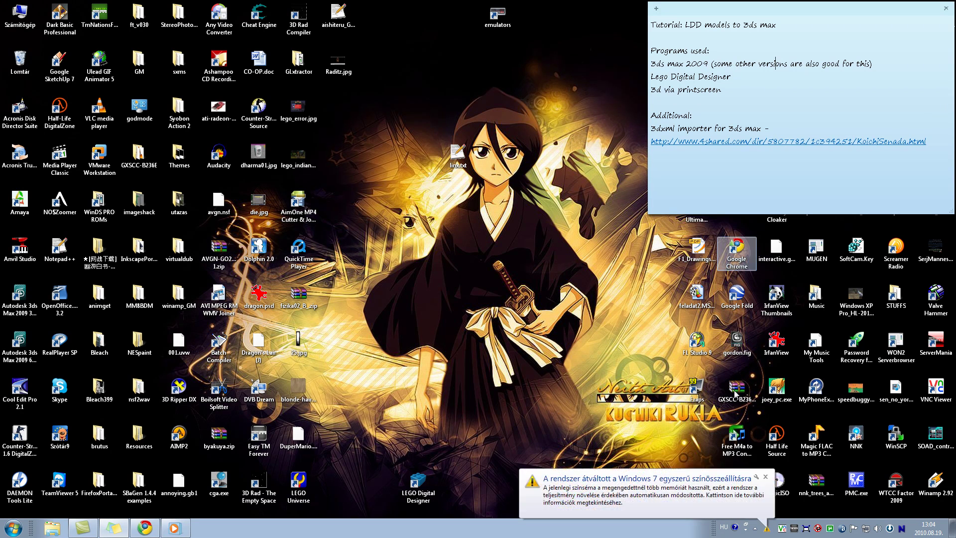
{"action": "left_click", "coordinate": [765, 478]}
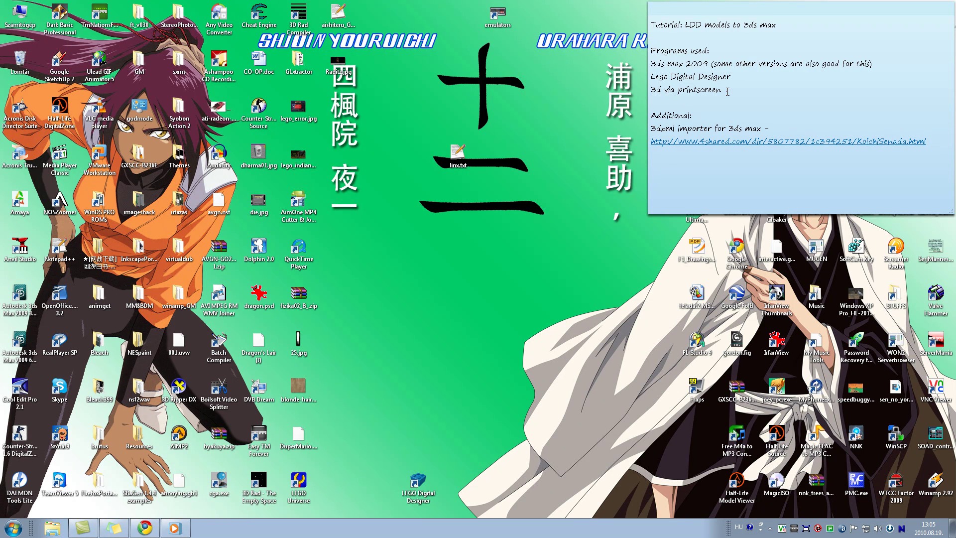
- Launch LEGO Digital Designer and open the yellow and black mech from the recent models
{"action": "double_click", "coordinate": [416, 482]}
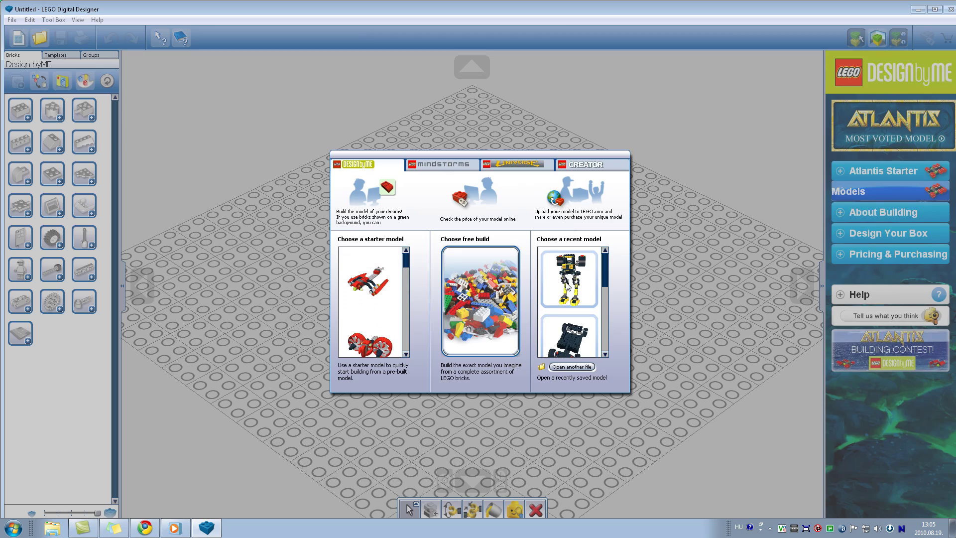
{"action": "left_click", "coordinate": [565, 288]}
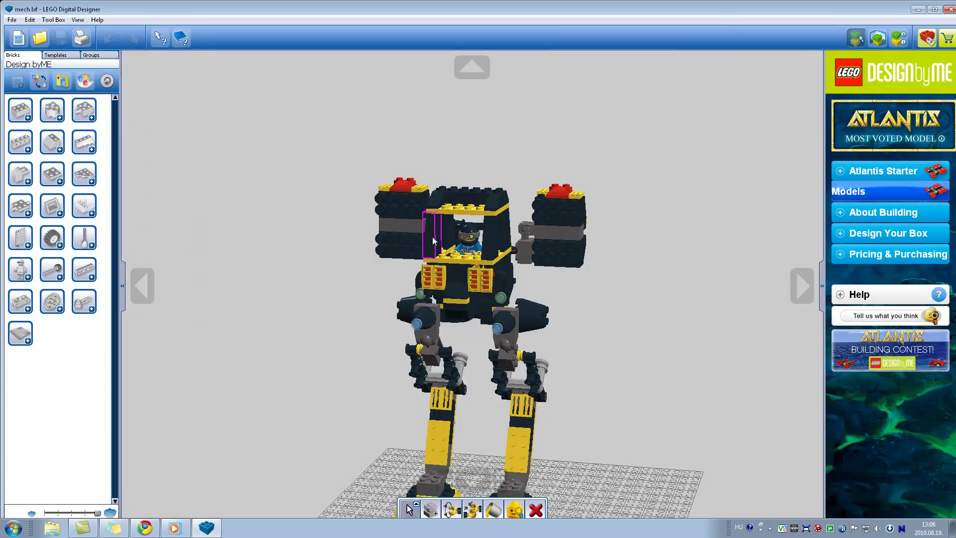
{"action": "right_click_drag", "start_coordinate": [363, 264], "coordinate": [304, 342]}
- Launch 3DVIA Printscreen 2.3 from the Dassault Systemes 3DVIA Printscreen program group
{"action": "left_click", "coordinate": [6, 531]}
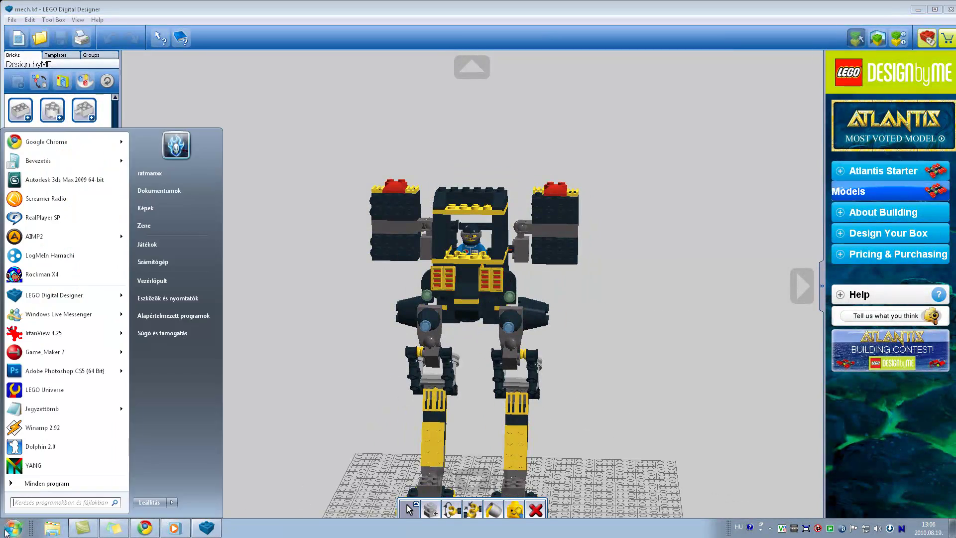
{"action": "left_click", "coordinate": [90, 482]}
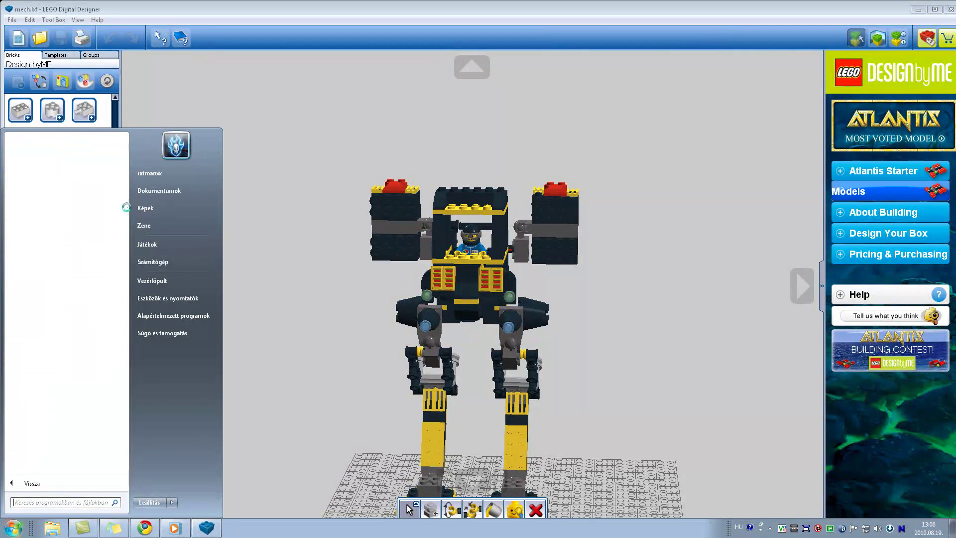
{"action": "left_click_drag", "start_coordinate": [123, 180], "coordinate": [126, 246]}
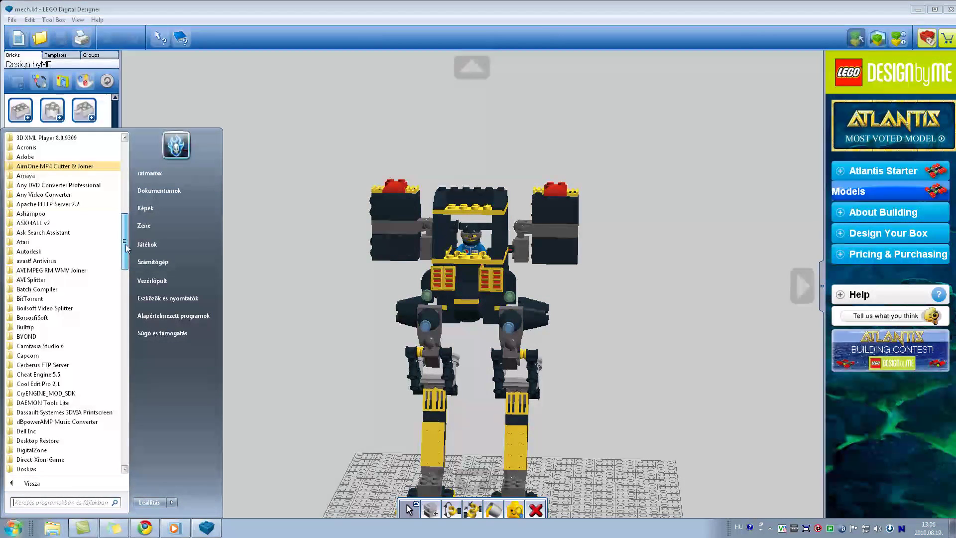
{"action": "left_click", "coordinate": [100, 413]}
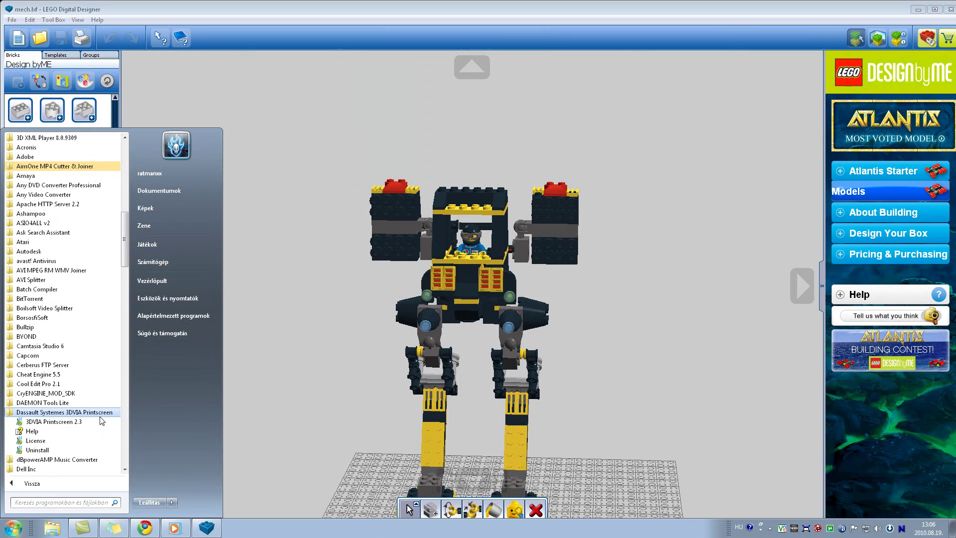
{"action": "left_click", "coordinate": [75, 423]}
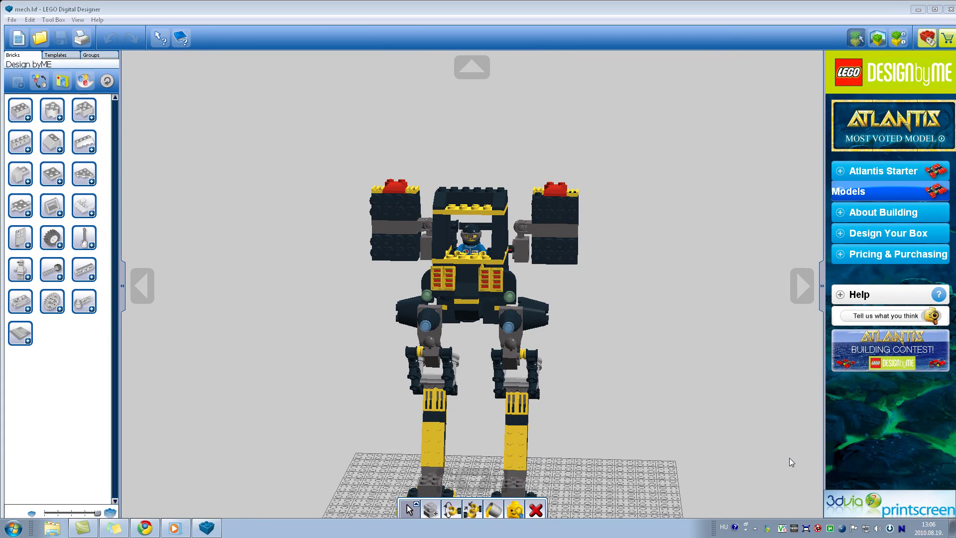
- Open the 3DVIA Printscreen options and turn off Preview
{"action": "right_click", "coordinate": [767, 531]}
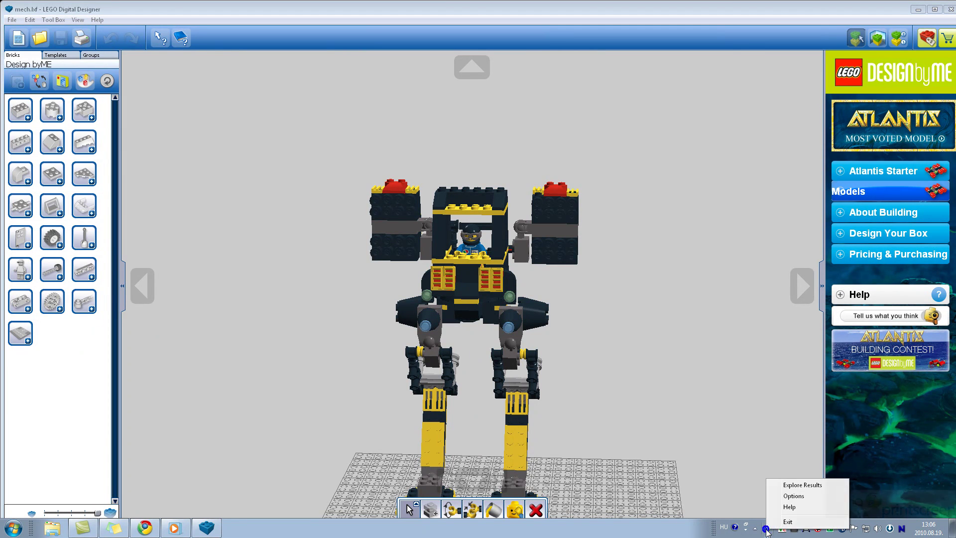
{"action": "left_click", "coordinate": [791, 495]}
{"action": "left_click_drag", "start_coordinate": [302, 181], "coordinate": [384, 261]}
{"action": "left_click", "coordinate": [379, 391]}
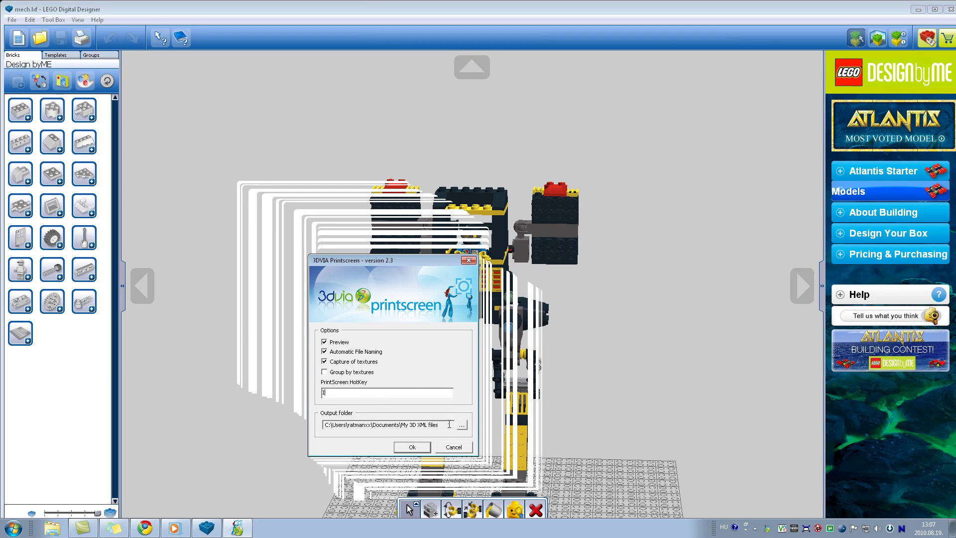
{"action": "left_click", "coordinate": [449, 424]}
{"action": "key", "text": "Home"}
{"action": "left_click_drag", "start_coordinate": [439, 424], "coordinate": [401, 425]}
{"action": "left_click", "coordinate": [431, 425]}
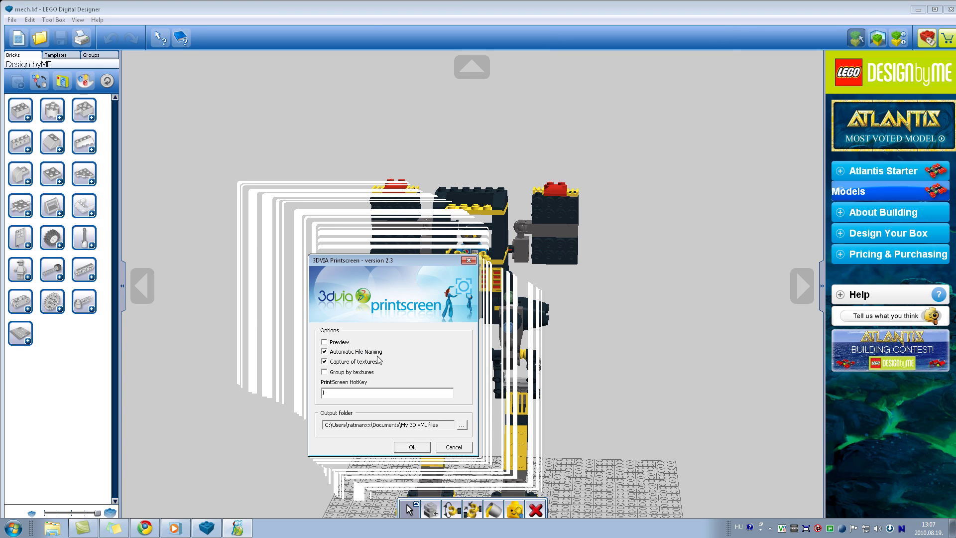
- Copy the Printscreen output folder path, view the My 3D XML files folder in Windows Explorer, and close that window
{"action": "left_click_drag", "start_coordinate": [325, 425], "coordinate": [446, 426]}
{"action": "key", "text": "ctrl+c"}
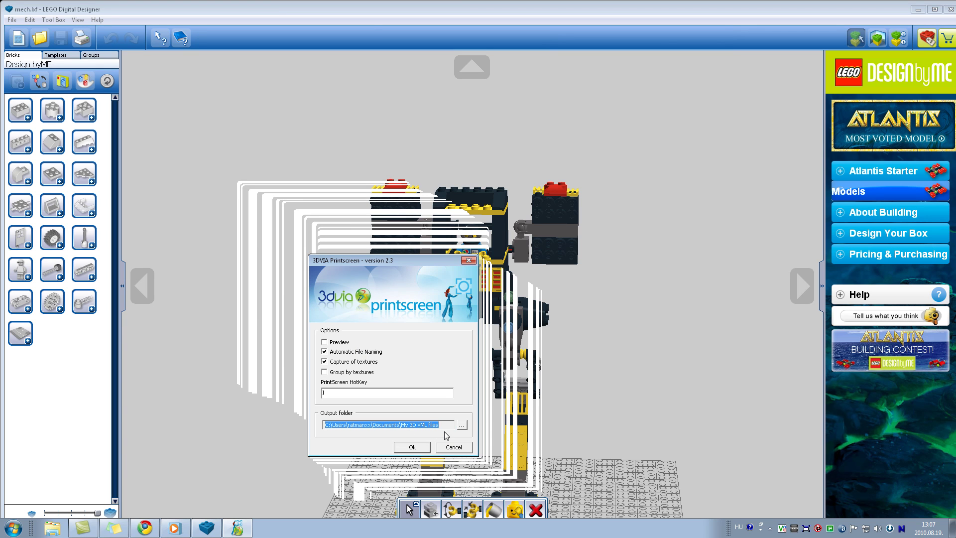
{"action": "key", "text": "super"}
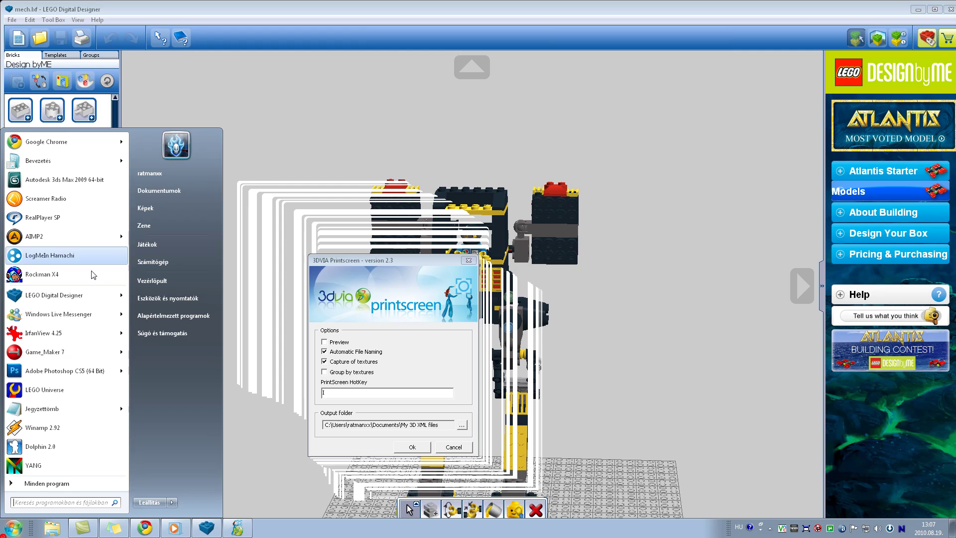
{"action": "left_click", "coordinate": [169, 207]}
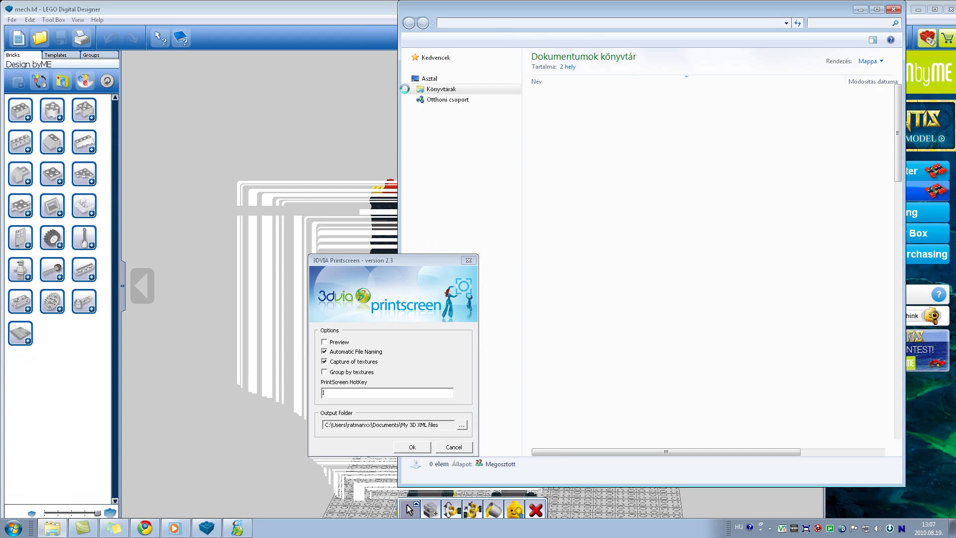
{"action": "left_click", "coordinate": [570, 28]}
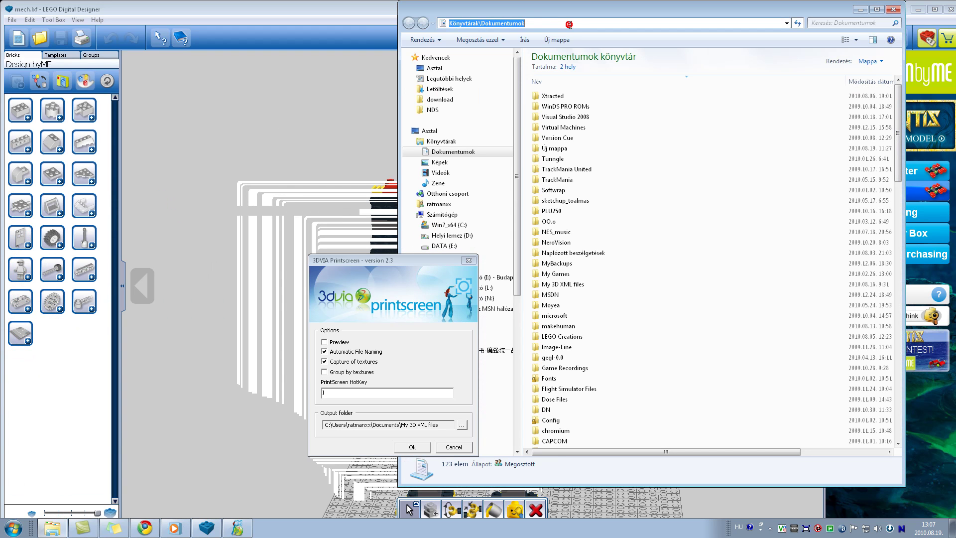
{"action": "key", "text": "ctrl+v"}
{"action": "key", "text": "ctrl+a"}
{"action": "key", "text": "Return"}
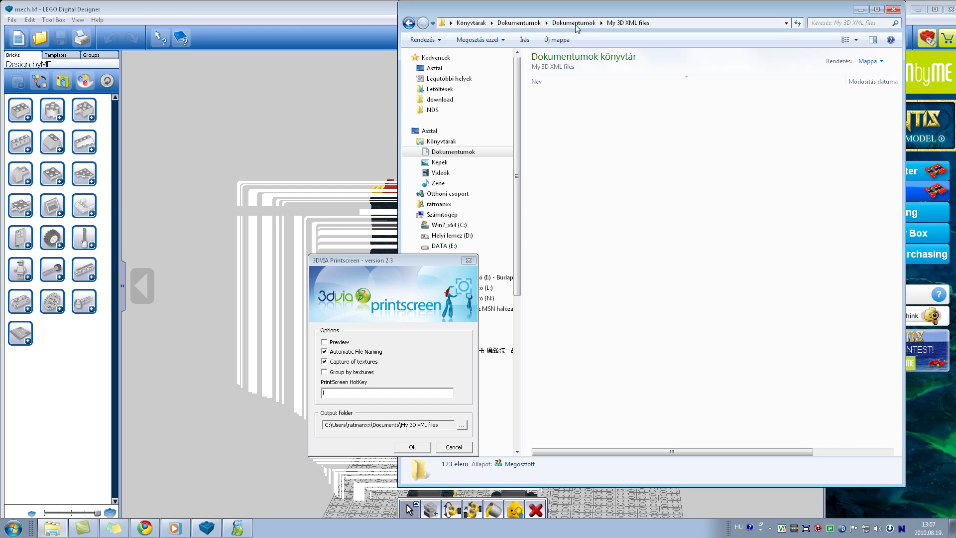
{"action": "left_click_drag", "start_coordinate": [565, 11], "coordinate": [616, 55]}
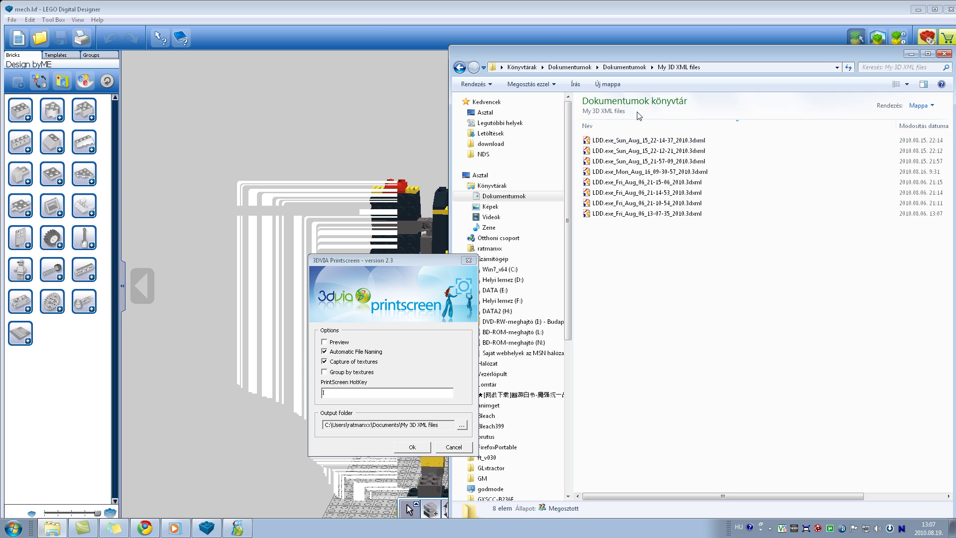
{"action": "left_click_drag", "start_coordinate": [641, 65], "coordinate": [497, 48]}
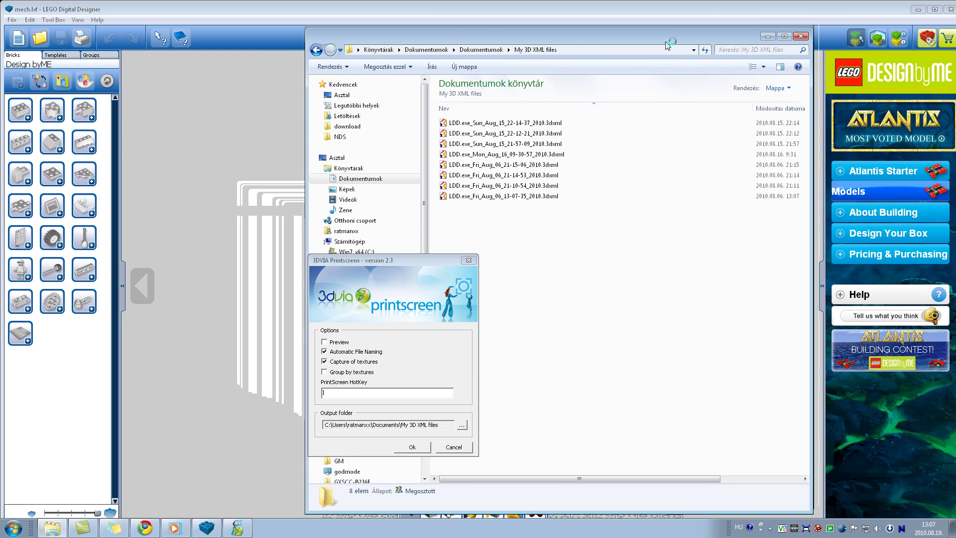
{"action": "left_click", "coordinate": [800, 37]}
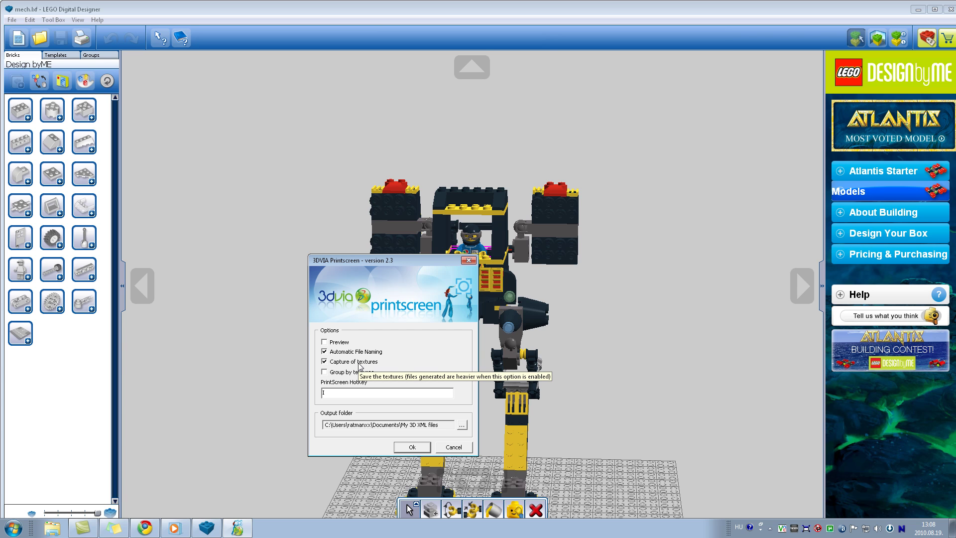
- Inspect the printed textures on the pilot in the mech's cockpit and accept the 3DVIA Printscreen options
{"action": "left_click_drag", "start_coordinate": [336, 263], "coordinate": [130, 250]}
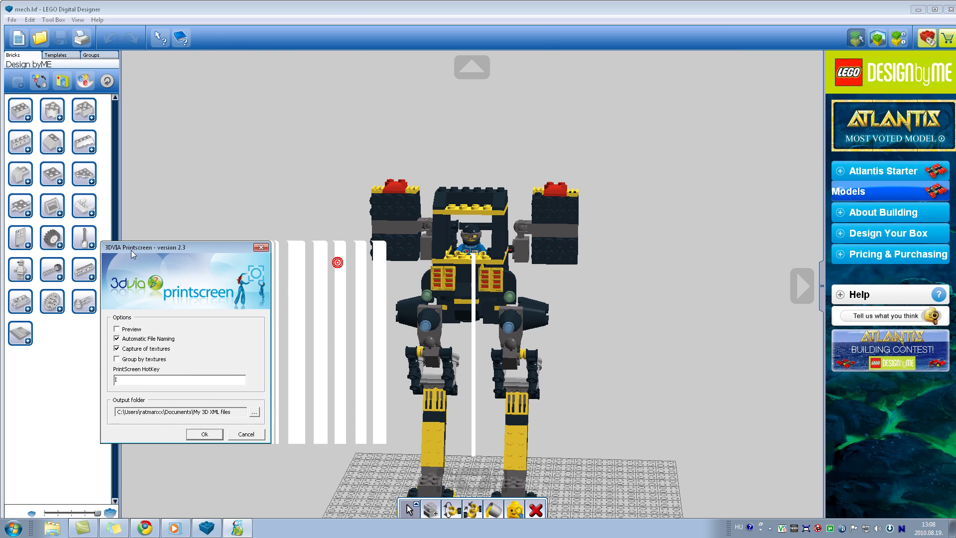
{"action": "right_click_drag", "start_coordinate": [468, 344], "coordinate": [458, 286]}
{"action": "scroll", "coordinate": [451, 378], "scroll_direction": "up", "scroll_amount": 3}
{"action": "scroll", "coordinate": [474, 369], "scroll_direction": "up", "scroll_amount": 3}
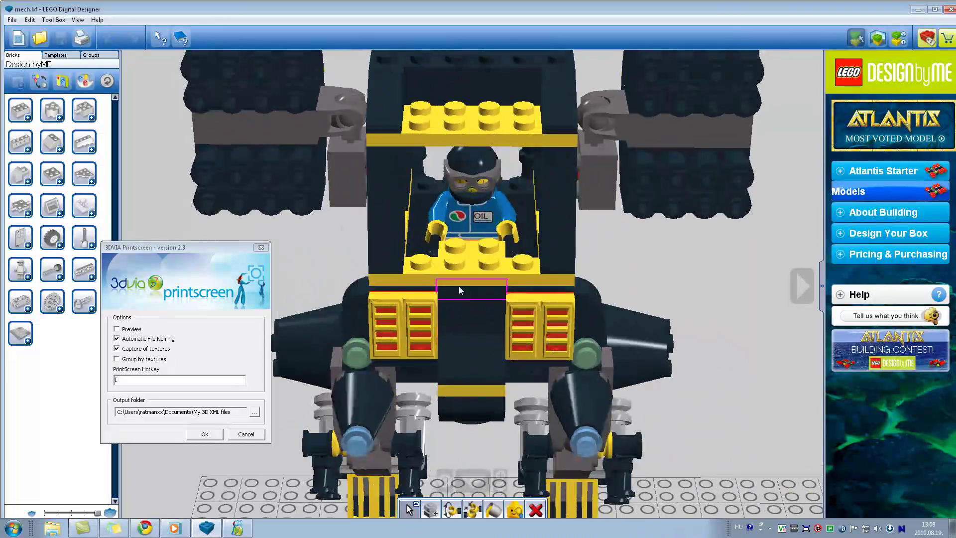
{"action": "mouse_move", "coordinate": [471, 231]}
{"action": "right_mouse_down"}
{"action": "mouse_move", "coordinate": [461, 256]}
{"action": "mouse_move", "coordinate": [242, 192]}
{"action": "mouse_move", "coordinate": [211, 159]}
{"action": "mouse_move", "coordinate": [476, 245]}
{"action": "mouse_move", "coordinate": [629, 220]}
{"action": "mouse_move", "coordinate": [473, 231]}
{"action": "right_mouse_up"}
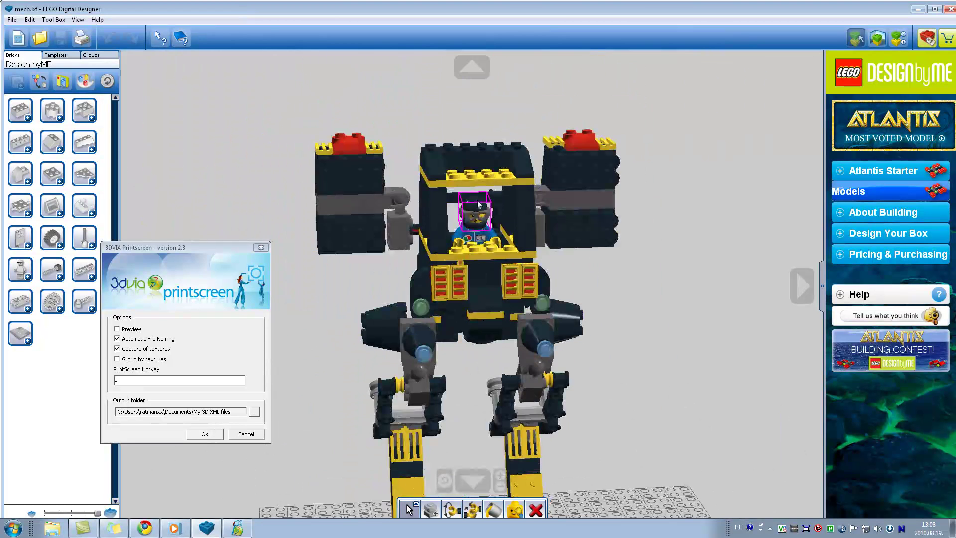
{"action": "left_click_drag", "start_coordinate": [181, 248], "coordinate": [262, 204]}
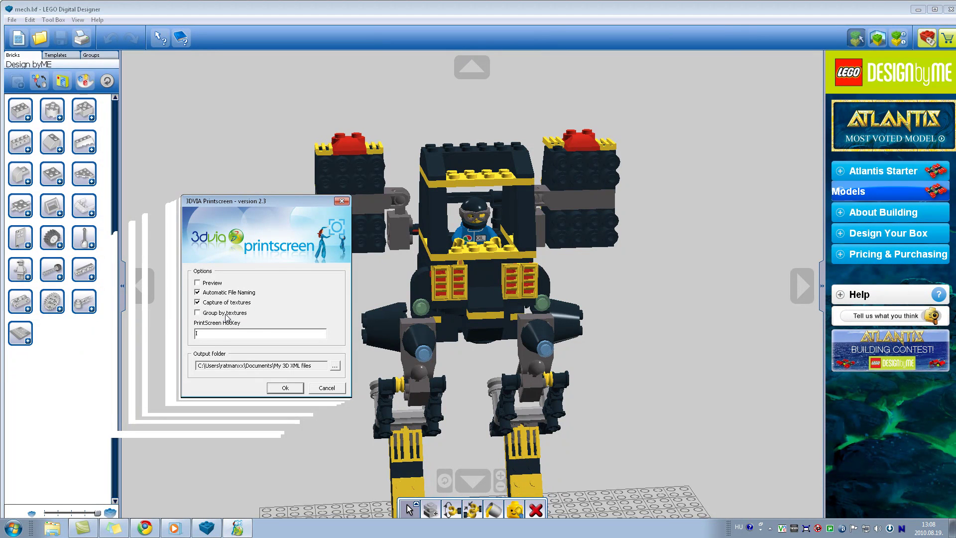
{"action": "left_click_drag", "start_coordinate": [231, 201], "coordinate": [232, 131]}
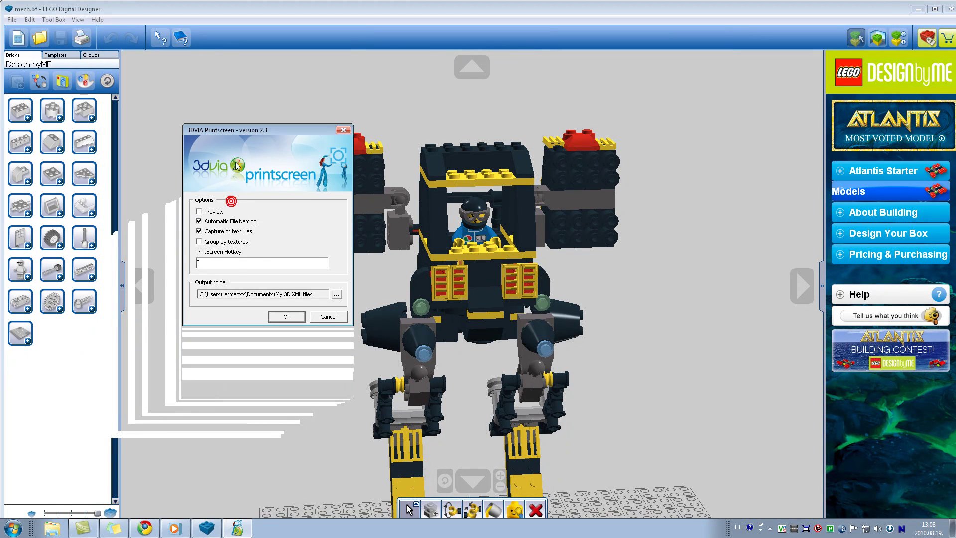
{"action": "left_click", "coordinate": [287, 317]}
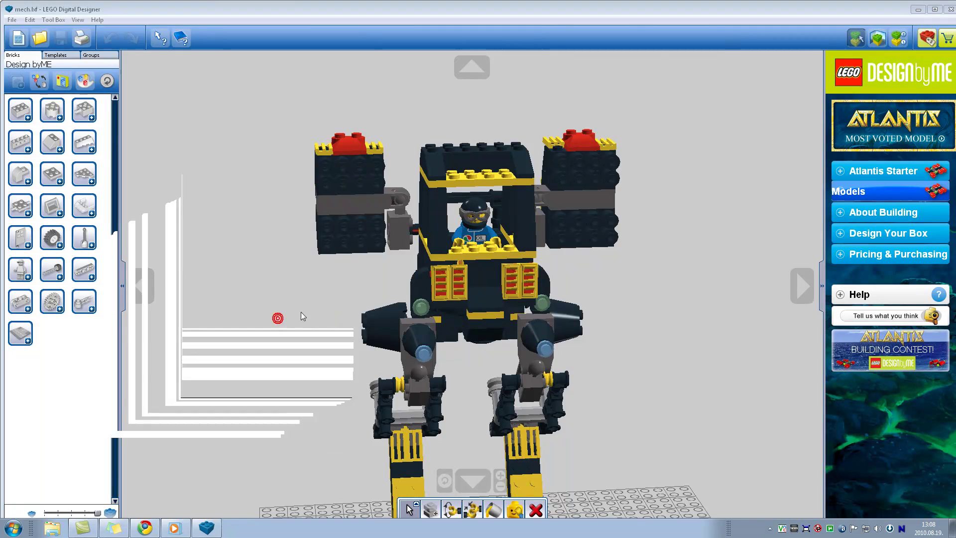
- Look through the hidden notification-area icons for 3DVIA Printscreen, and close LEGO Digital Designer
{"action": "right_click_drag", "start_coordinate": [502, 300], "coordinate": [524, 312]}
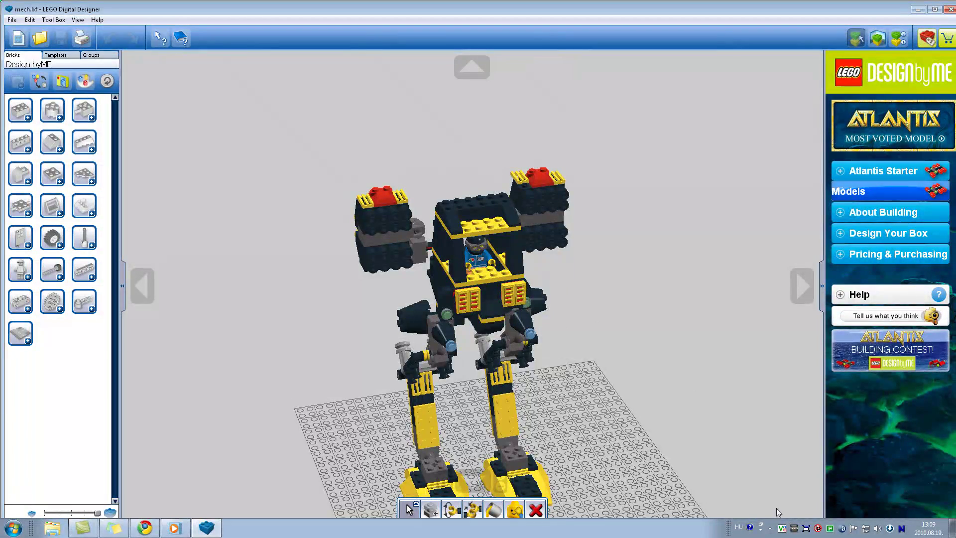
{"action": "right_click_drag", "start_coordinate": [742, 448], "coordinate": [525, 397]}
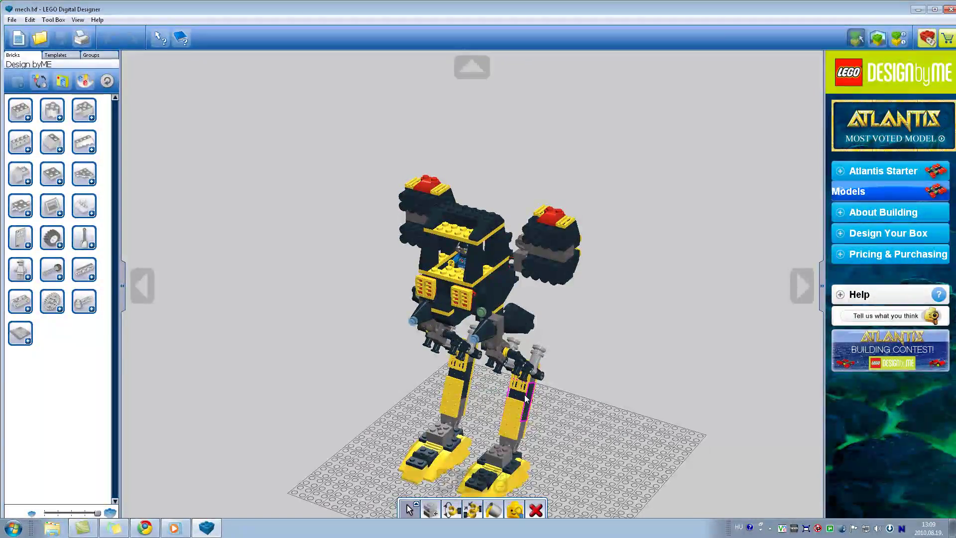
{"action": "left_click", "coordinate": [769, 528]}
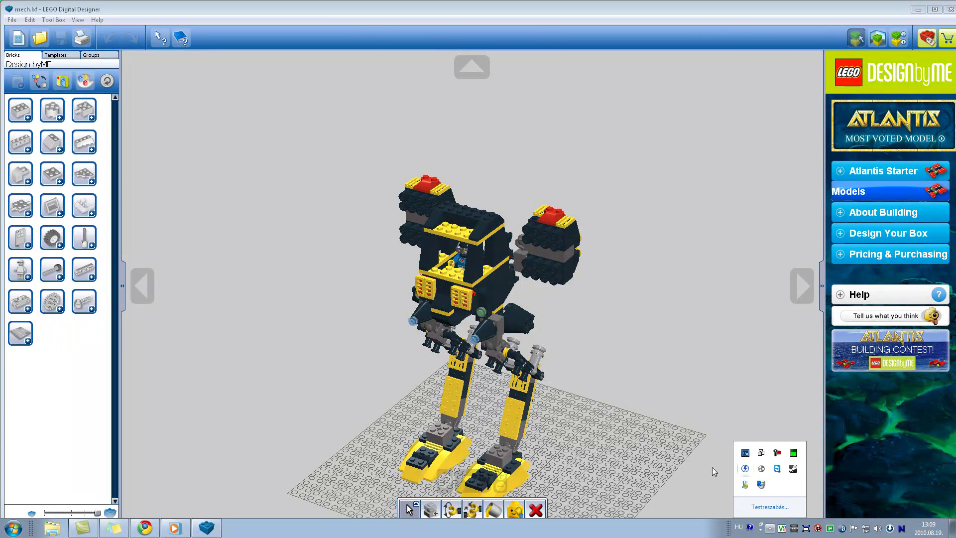
{"action": "left_click", "coordinate": [595, 429]}
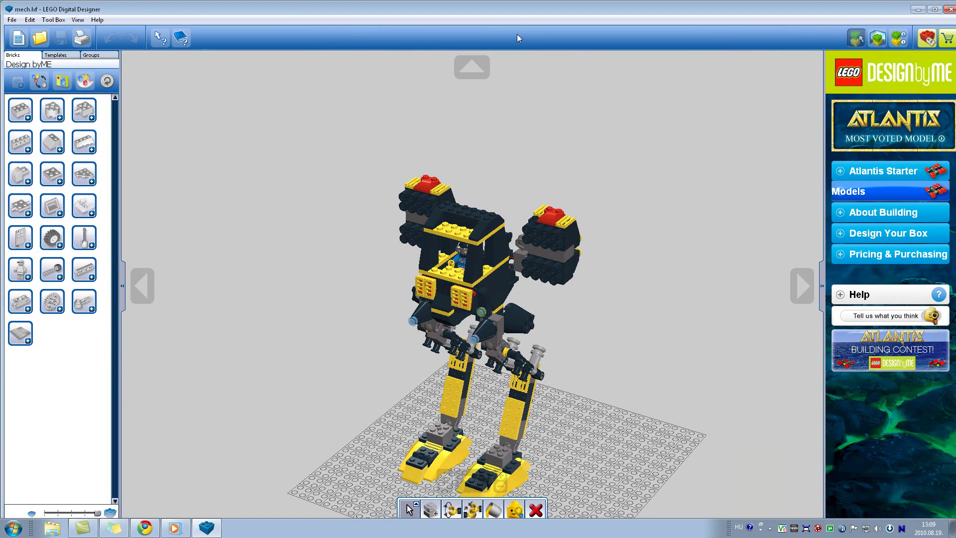
{"action": "left_click", "coordinate": [935, 8]}
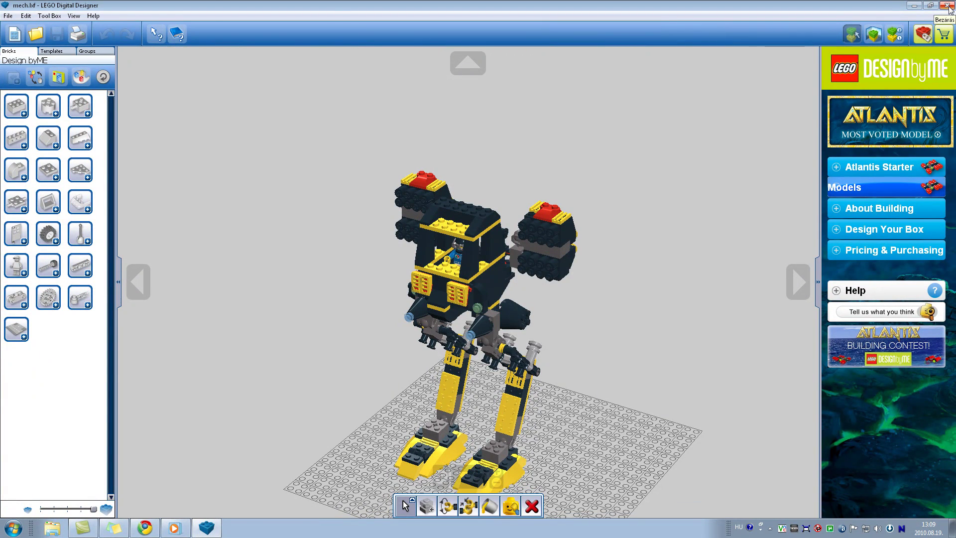
{"action": "left_click", "coordinate": [947, 6]}
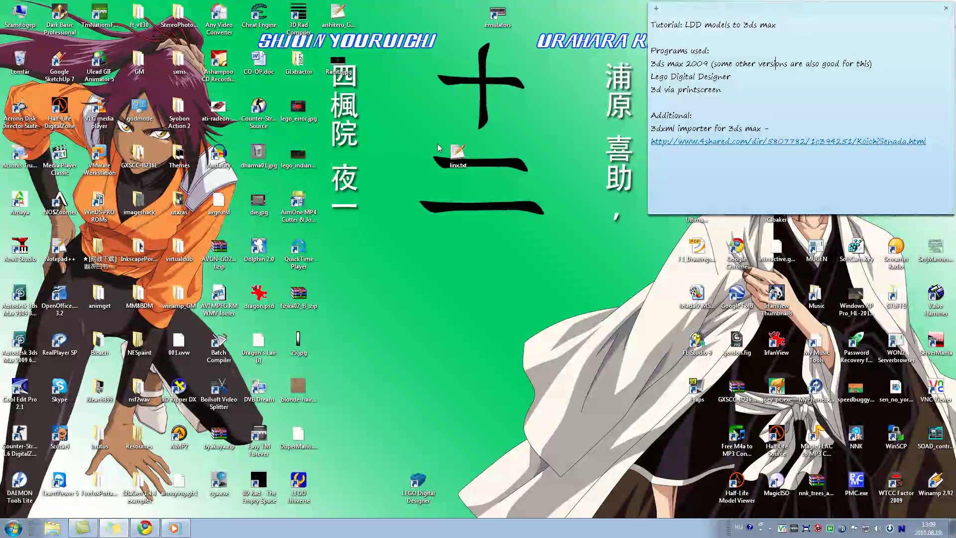
- Check the background programs for 3DVIA Printscreen, then relaunch LEGO Digital Designer and reopen the recent mech model
{"action": "left_click", "coordinate": [771, 529]}
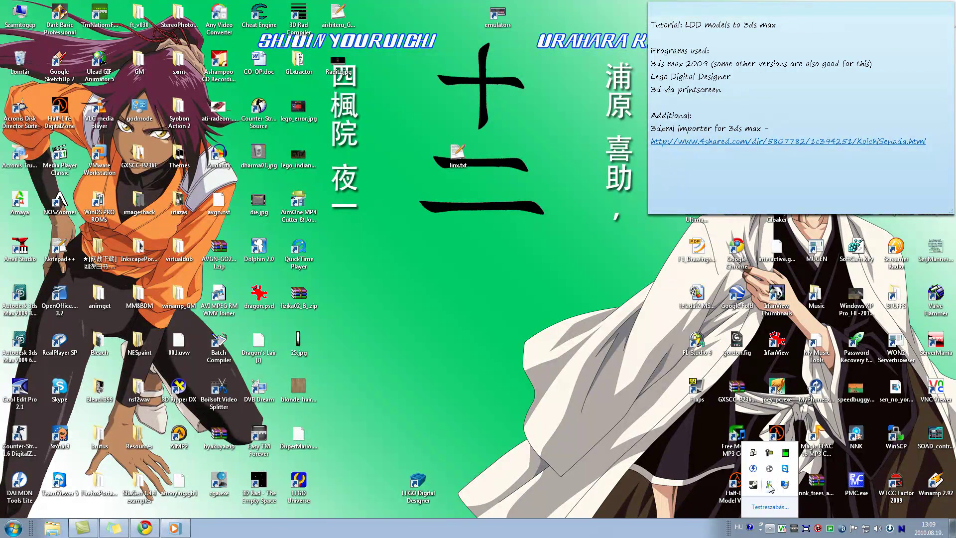
{"action": "double_click", "coordinate": [418, 482]}
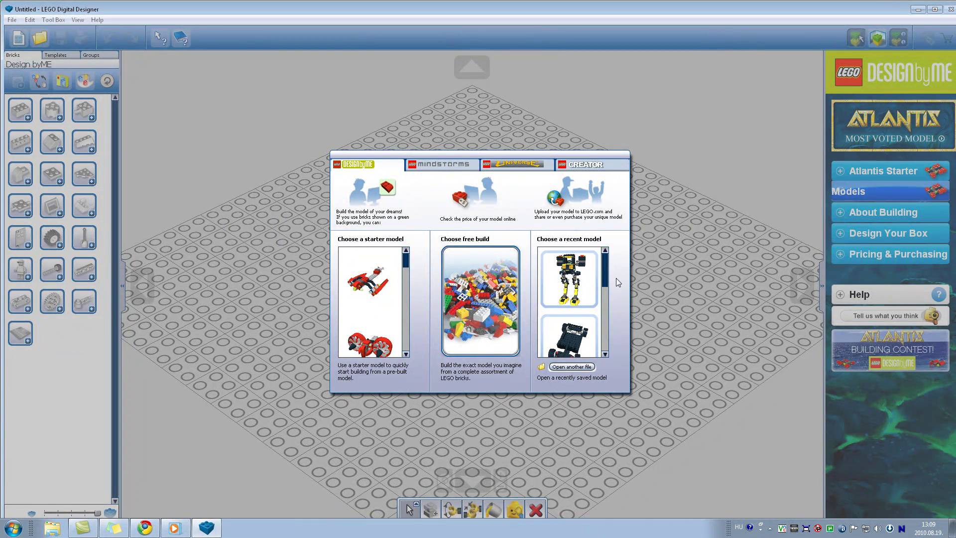
{"action": "left_click", "coordinate": [573, 276]}
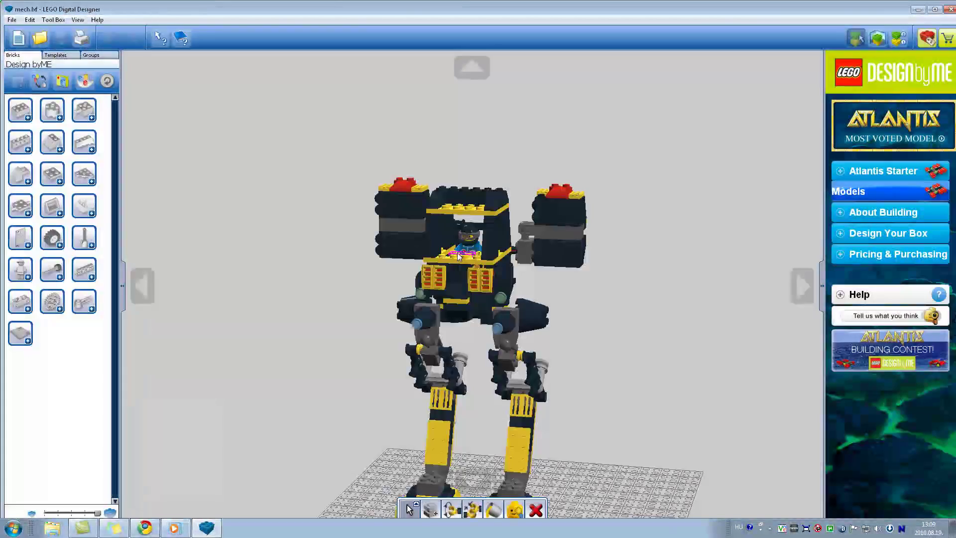
- Open the 3DVIA Printscreen options from the hidden notification-area icons and accept them
{"action": "left_click", "coordinate": [770, 528]}
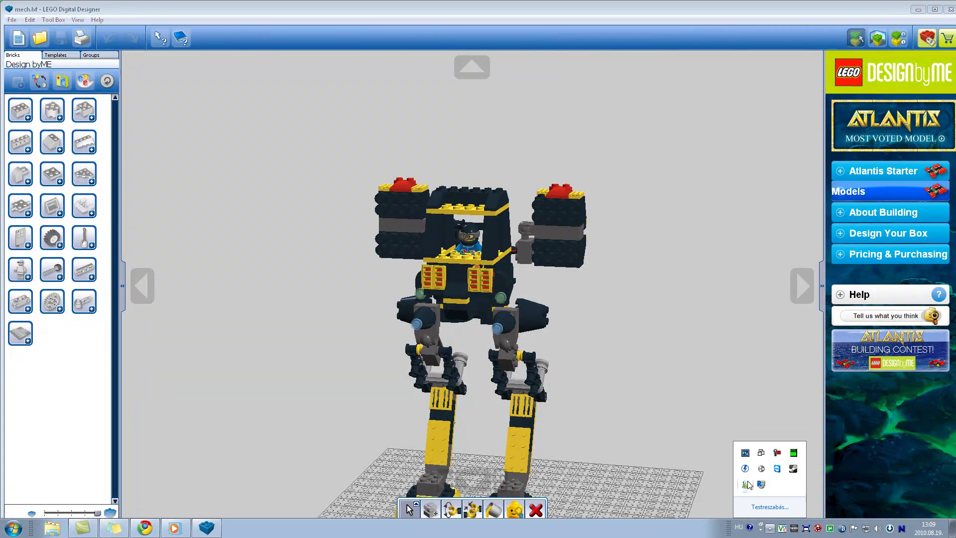
{"action": "right_click", "coordinate": [746, 484]}
{"action": "left_click", "coordinate": [767, 446]}
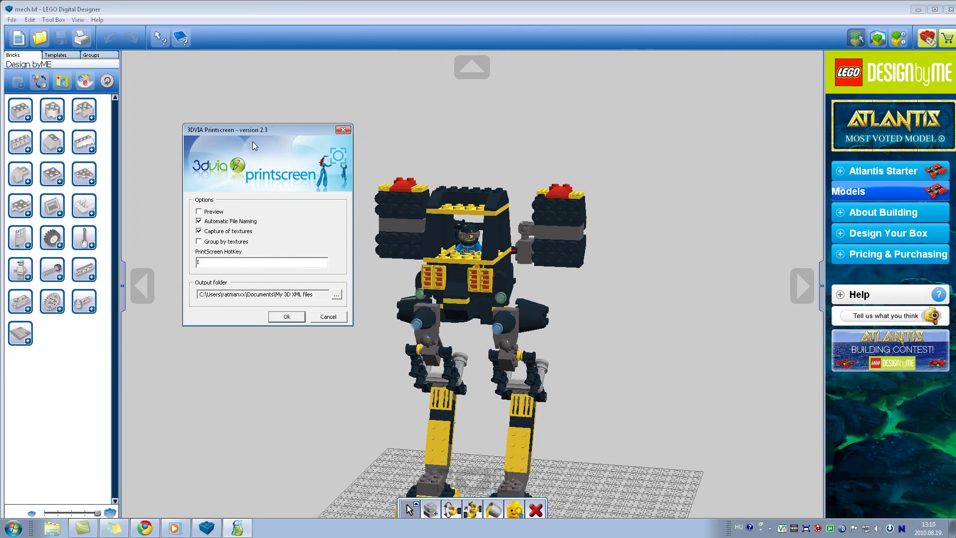
{"action": "left_click", "coordinate": [287, 317]}
- Capture the mech in an angled view with 3DVIA Printscreen
{"action": "right_click_drag", "start_coordinate": [356, 279], "coordinate": [335, 279]}
{"action": "key", "text": "Print"}
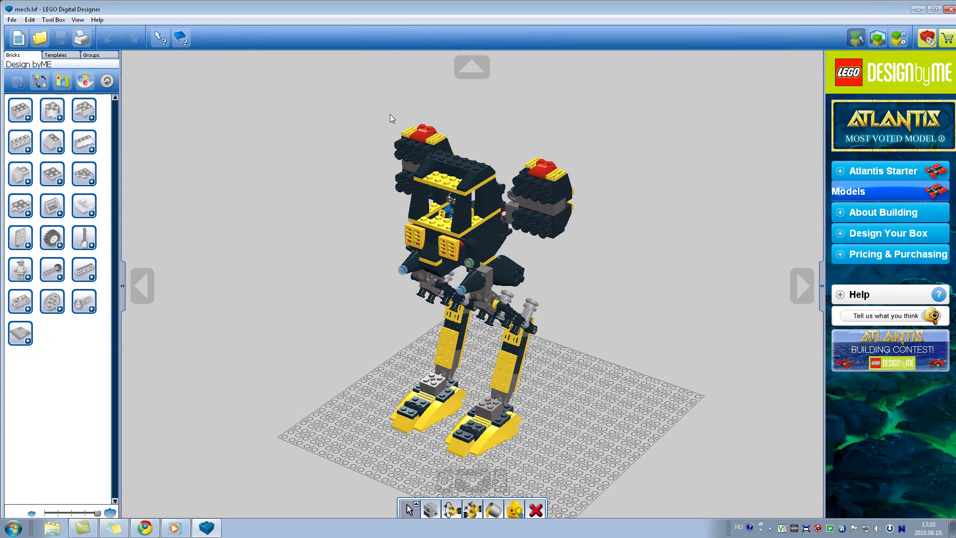
{"action": "left_click_drag", "start_coordinate": [263, 91], "coordinate": [679, 505]}
{"action": "left_click", "coordinate": [607, 350]}
- Turn the view to look straight down on the mech and run another 3DVIA Printscreen capture
{"action": "right_click_drag", "start_coordinate": [258, 235], "coordinate": [312, 295]}
{"action": "right_click_drag", "start_coordinate": [312, 306], "coordinate": [309, 320]}
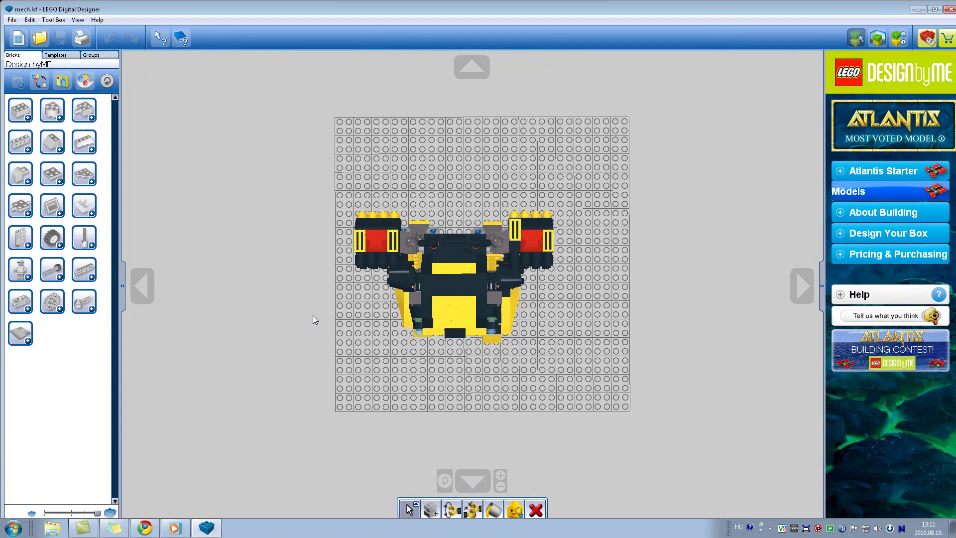
{"action": "key", "text": "Print"}
{"action": "scroll", "coordinate": [313, 319], "scroll_direction": "up", "scroll_amount": 3}
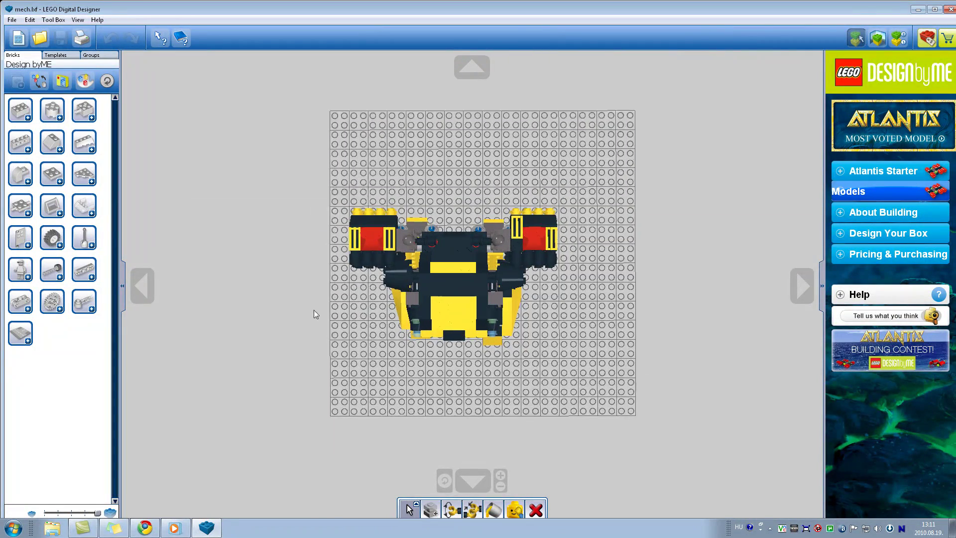
{"action": "scroll", "coordinate": [280, 223], "scroll_direction": "down", "scroll_amount": 2}
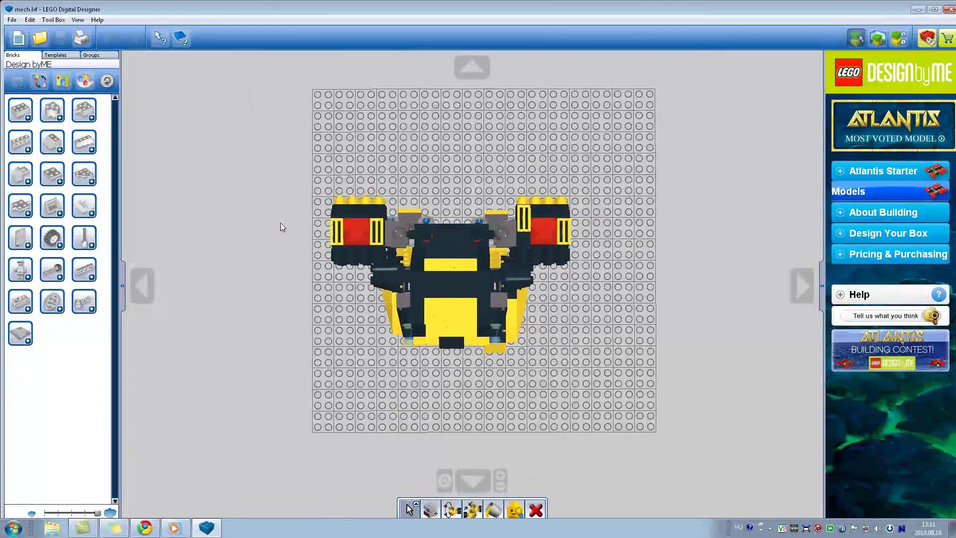
- Maximize and minimize LEGO Digital Designer, switch to Chrome, and view the 4shared page that hosts the 3DXML importer and its address
{"action": "left_click", "coordinate": [935, 9]}
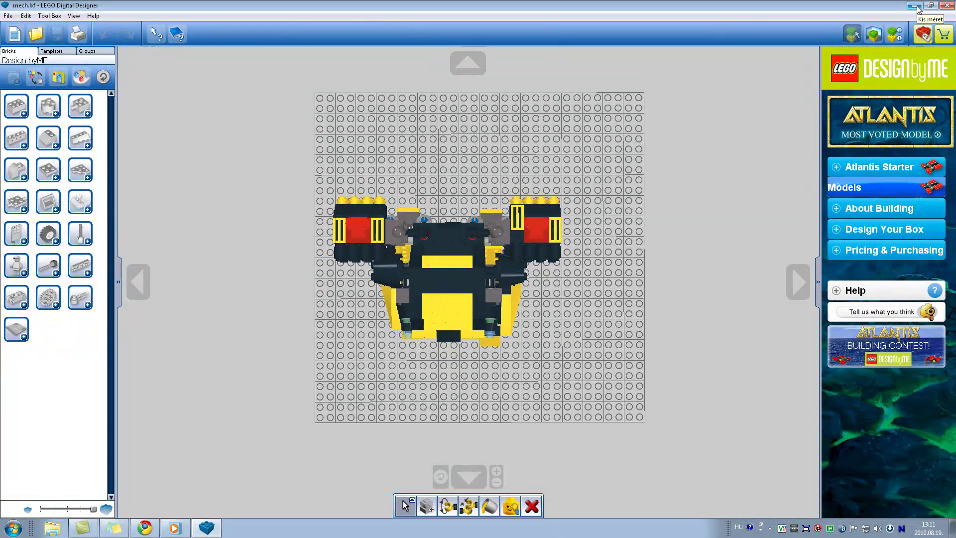
{"action": "left_click", "coordinate": [915, 6]}
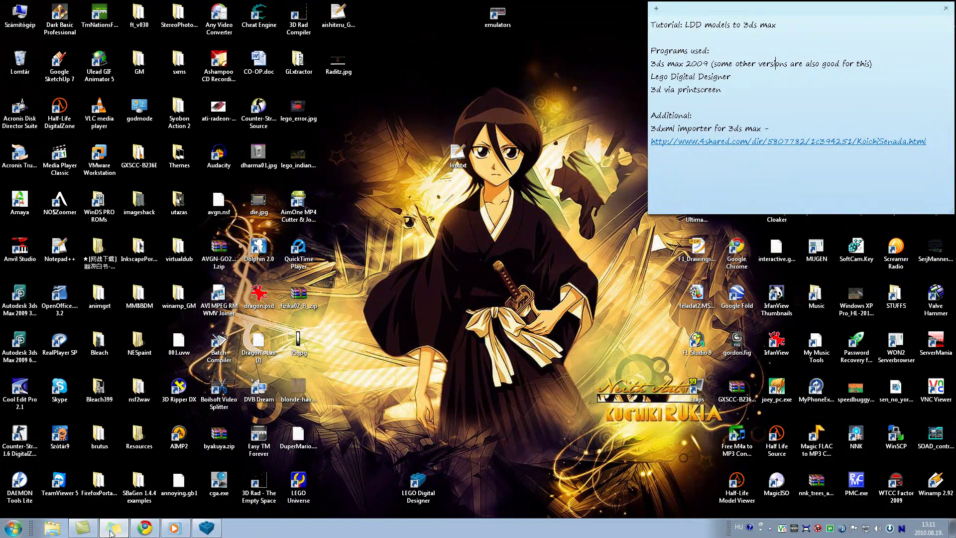
{"action": "left_click", "coordinate": [146, 526]}
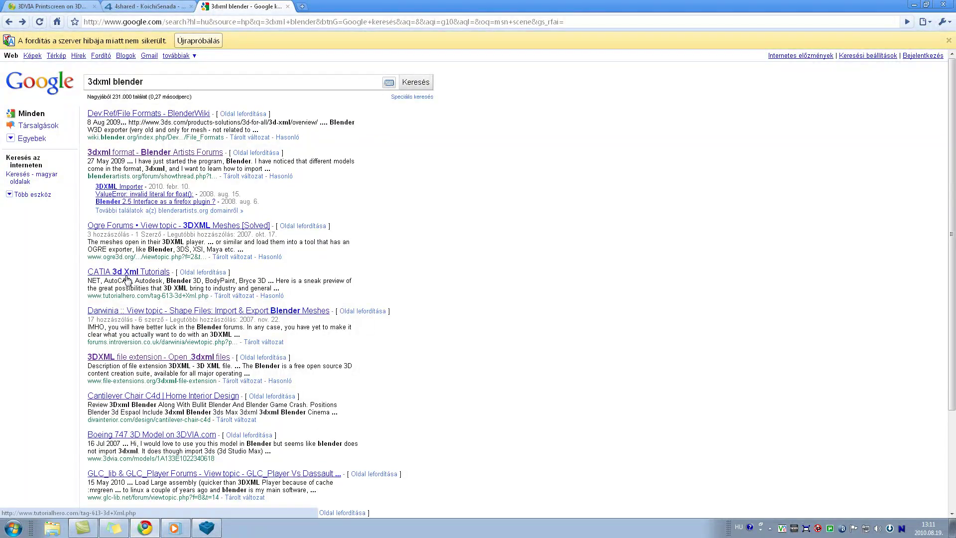
{"action": "left_click", "coordinate": [167, 5]}
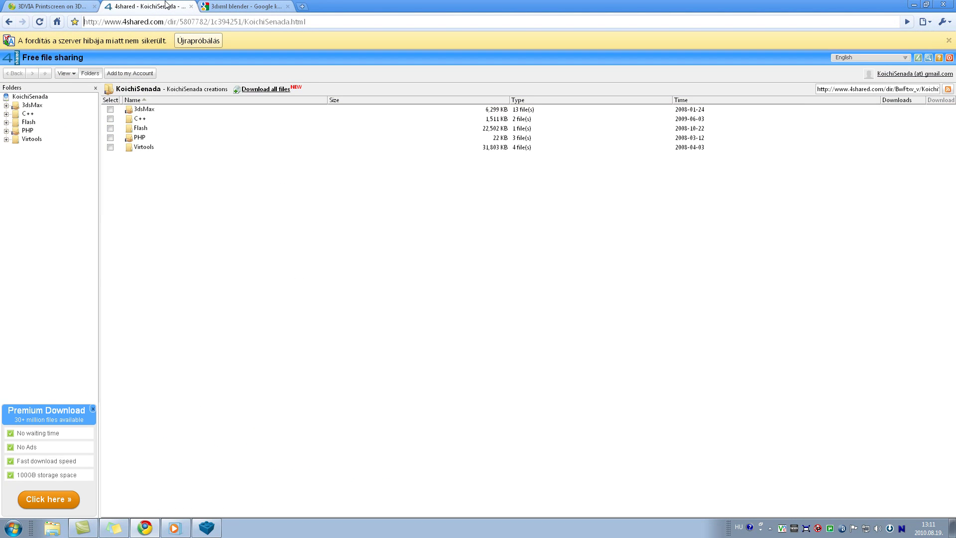
{"action": "left_click_drag", "start_coordinate": [326, 22], "coordinate": [85, 22]}
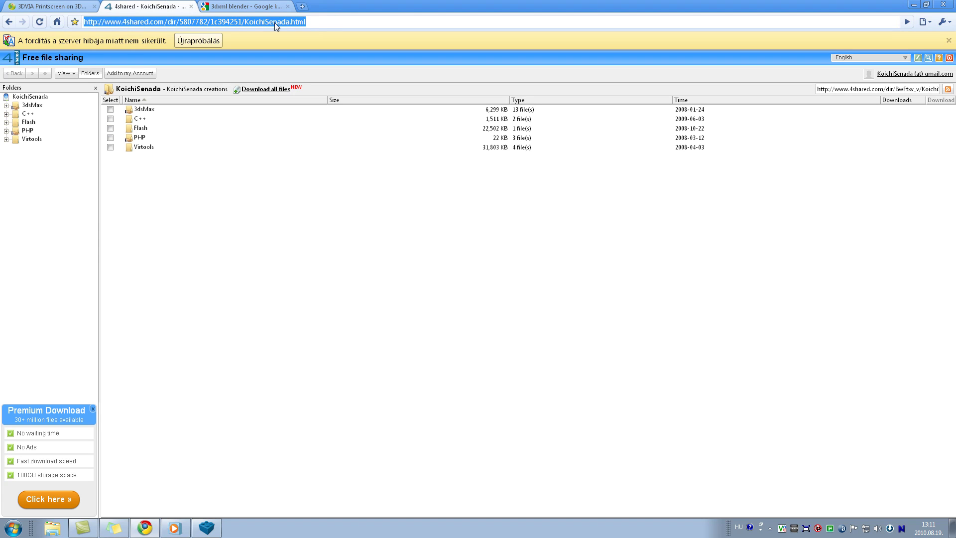
{"action": "left_click", "coordinate": [329, 22]}
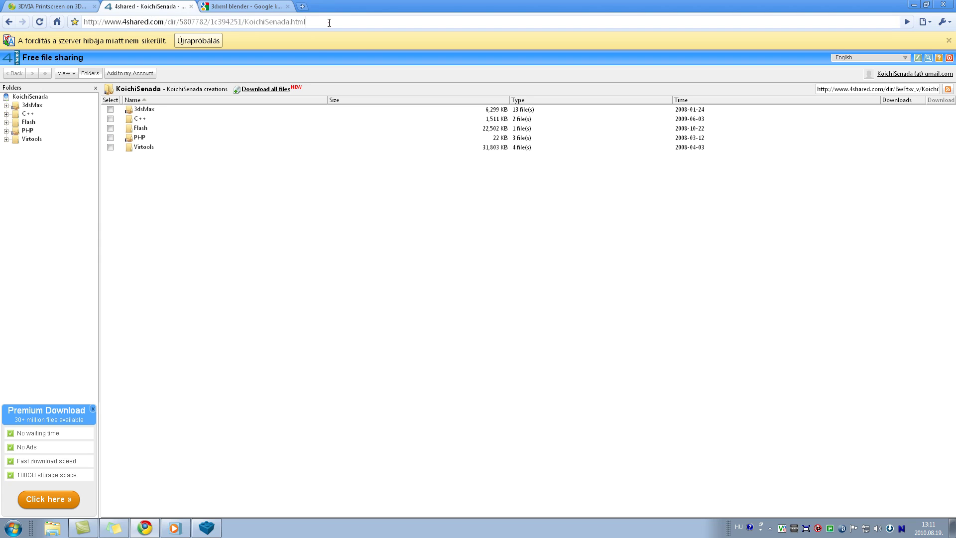
- Open the 2008.11.25 folder under 3dsMax > 3dsMaxConvertXml on the 4shared page
{"action": "left_click", "coordinate": [139, 110]}
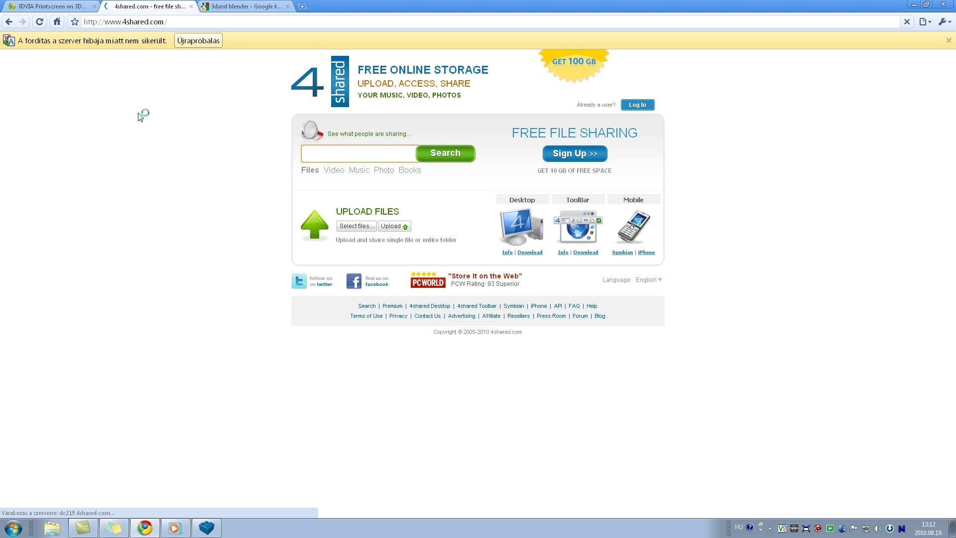
{"action": "left_click", "coordinate": [9, 24]}
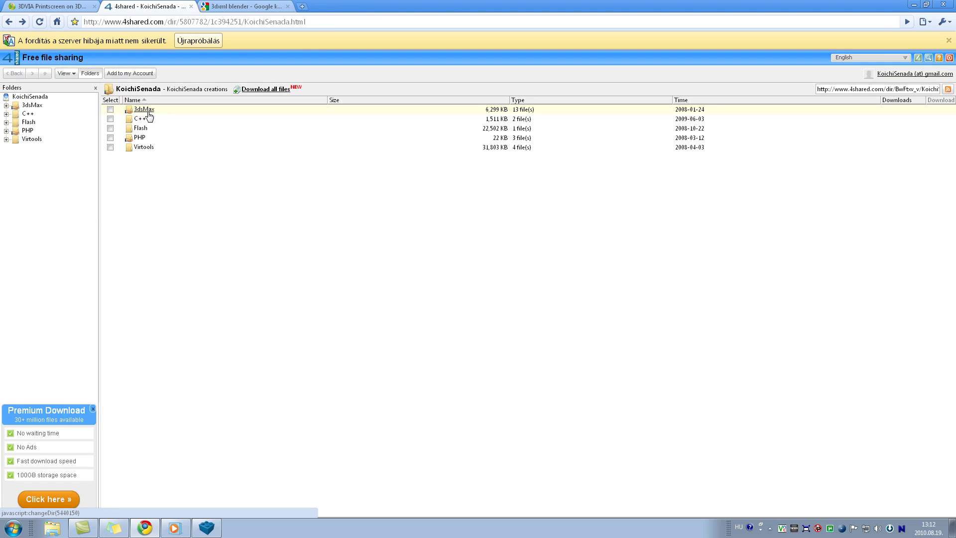
{"action": "left_click", "coordinate": [15, 107]}
{"action": "left_click", "coordinate": [16, 113]}
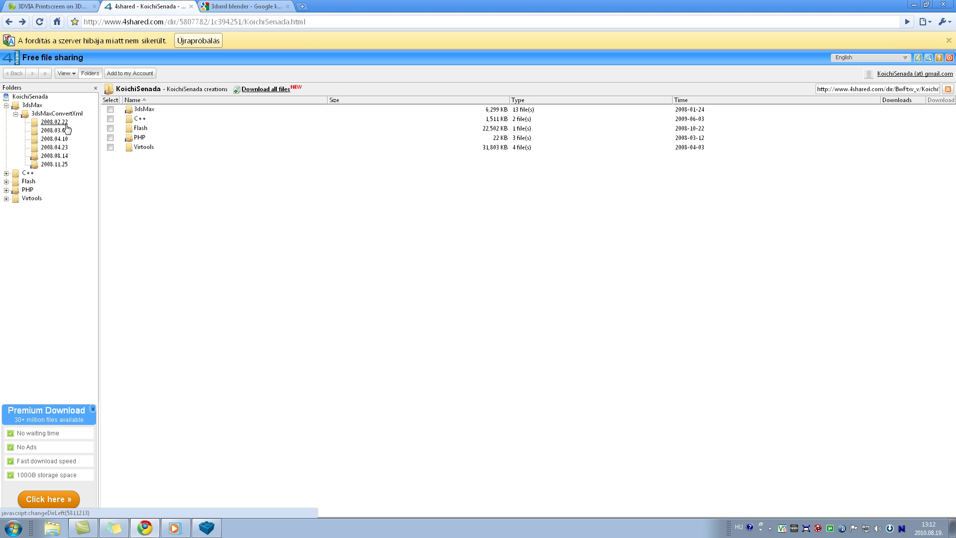
{"action": "left_click", "coordinate": [64, 166]}
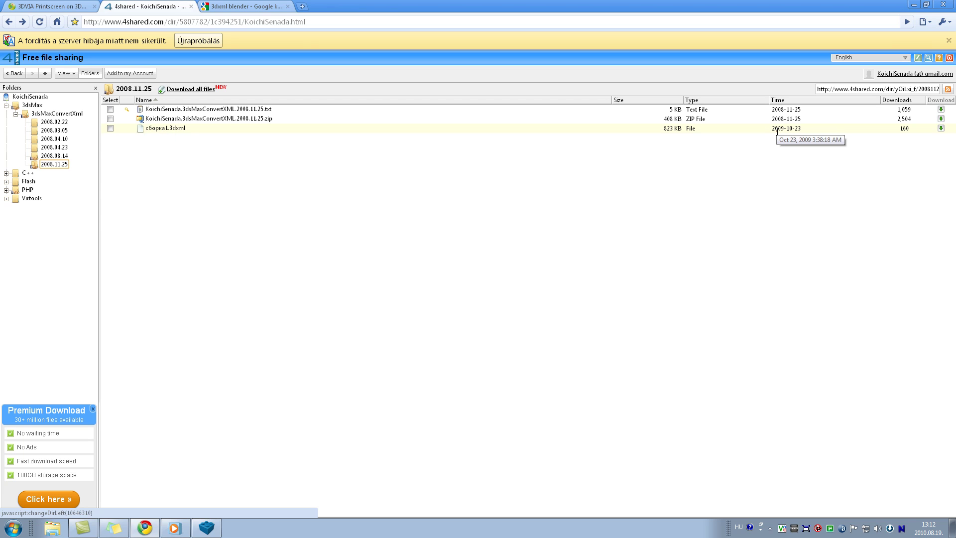
- Preview the 3dsMaxConvertXML 2008.11.25 text file, look through its contents, and close the preview
{"action": "left_click", "coordinate": [127, 110]}
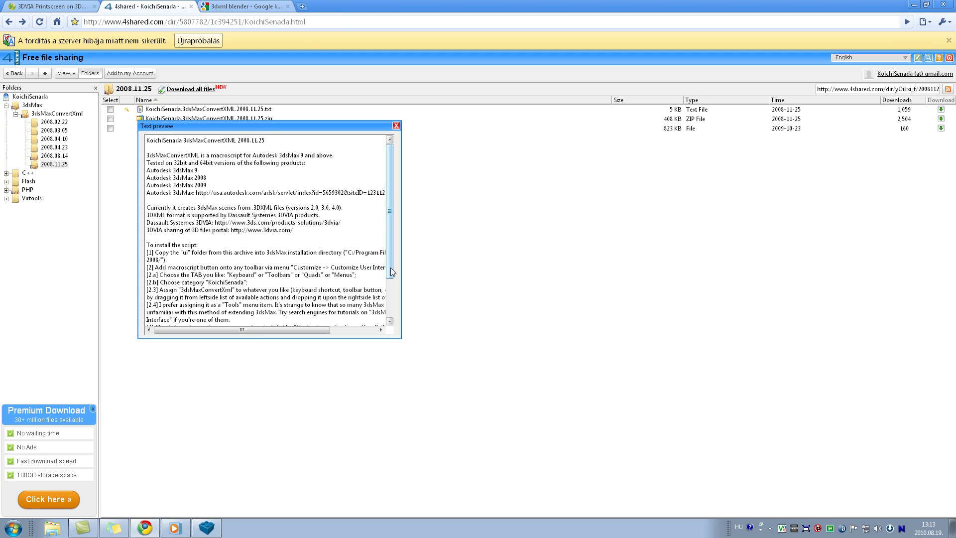
{"action": "left_click", "coordinate": [384, 330]}
{"action": "mouse_move", "coordinate": [341, 173]}
{"action": "left_mouse_down"}
{"action": "mouse_move", "coordinate": [375, 217]}
{"action": "mouse_move", "coordinate": [390, 259]}
{"action": "left_mouse_up"}
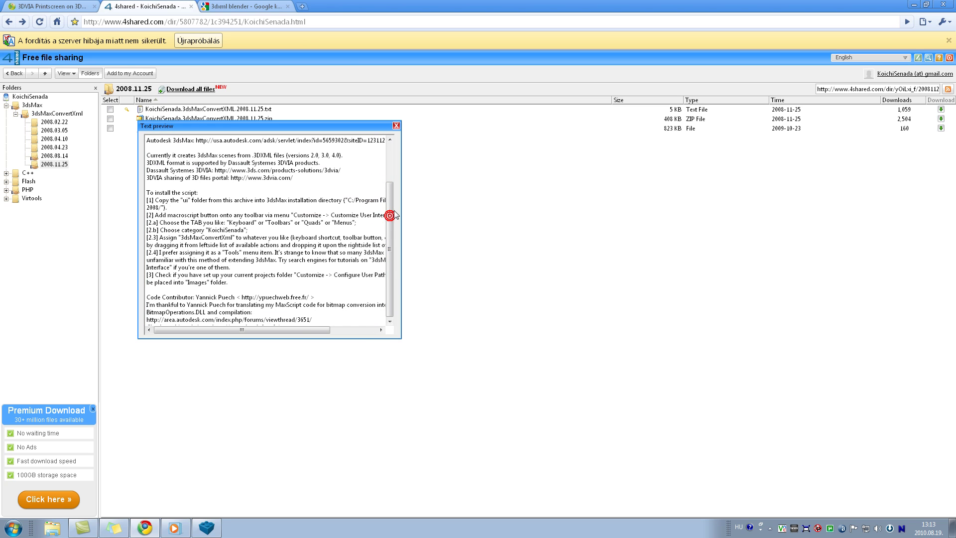
{"action": "left_click", "coordinate": [396, 125]}
- Reopen the text file's preview and examine the list of supported Autodesk 3dsMax versions
{"action": "left_click", "coordinate": [127, 109]}
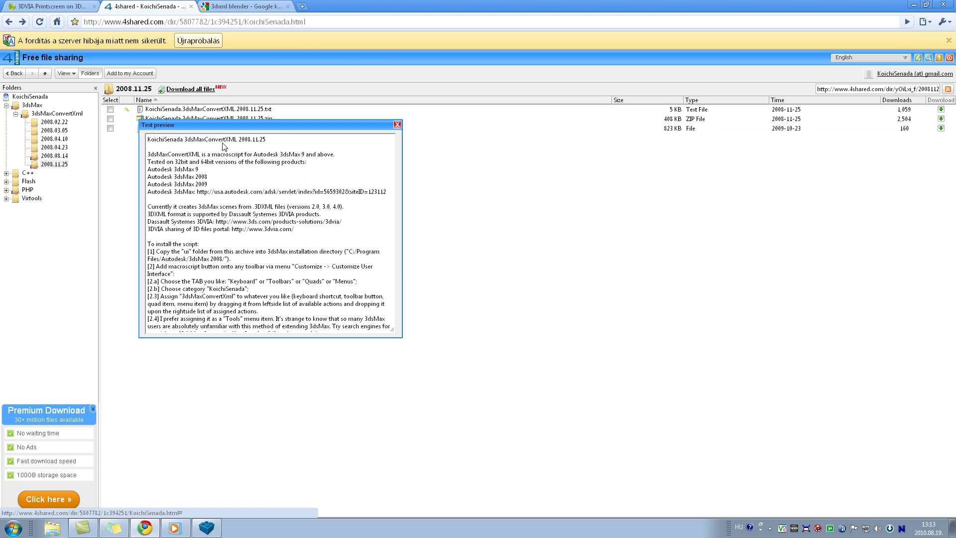
{"action": "left_click_drag", "start_coordinate": [228, 185], "coordinate": [149, 170]}
{"action": "left_click", "coordinate": [216, 172]}
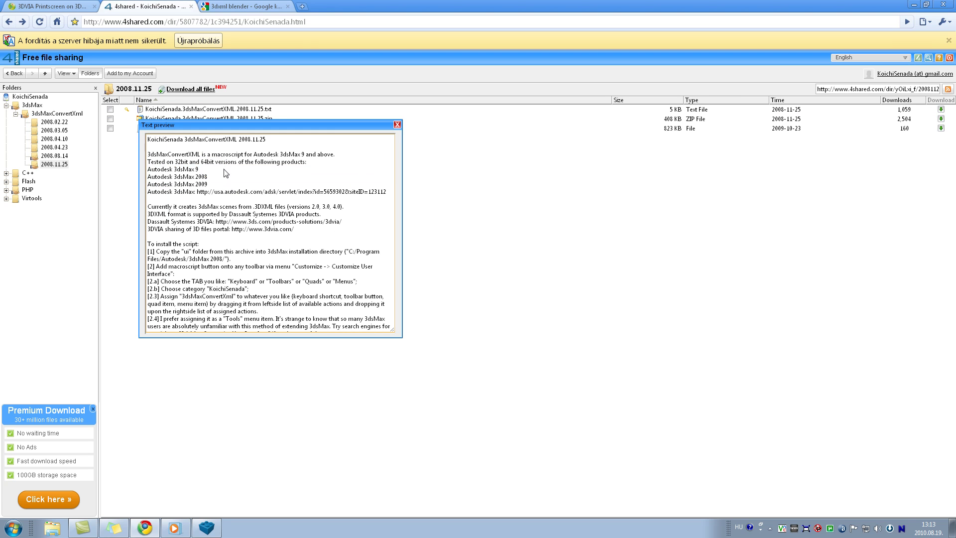
{"action": "left_click_drag", "start_coordinate": [214, 185], "coordinate": [148, 170]}
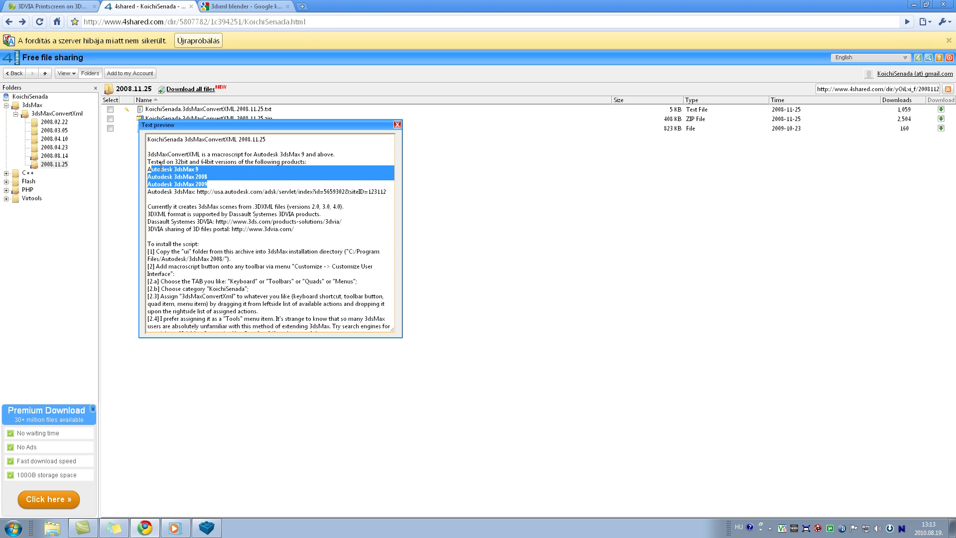
{"action": "left_click", "coordinate": [186, 169]}
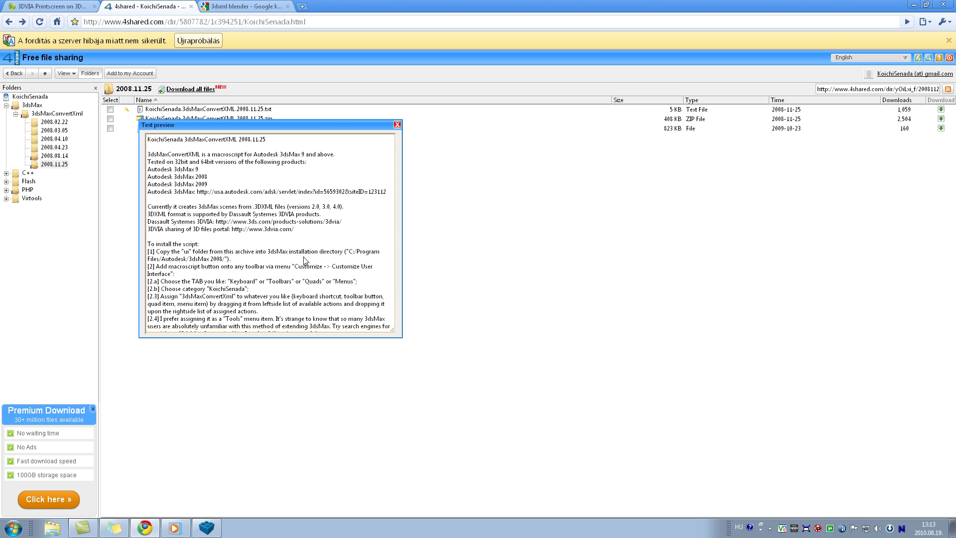
- Examine the install instruction on copying the "ui" folder into the 3dsMax installation directory
{"action": "mouse_move", "coordinate": [348, 252]}
{"action": "left_mouse_down"}
{"action": "mouse_move", "coordinate": [309, 262]}
{"action": "mouse_move", "coordinate": [225, 259]}
{"action": "left_mouse_up"}
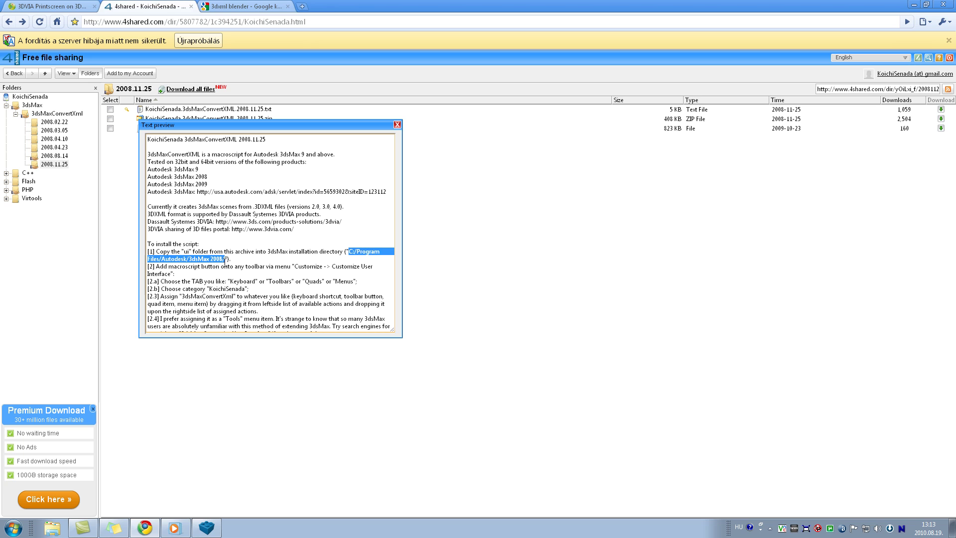
{"action": "left_click", "coordinate": [218, 261]}
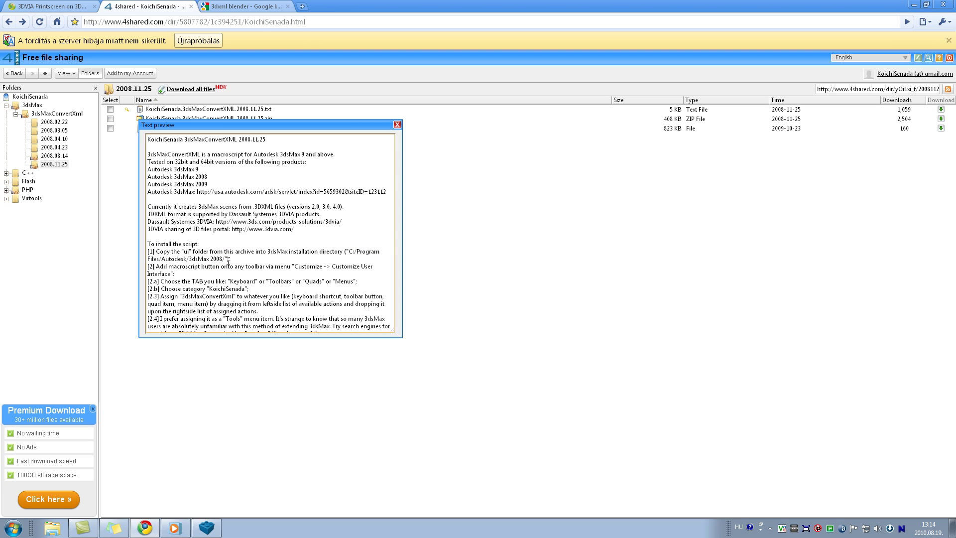
{"action": "left_click_drag", "start_coordinate": [189, 259], "coordinate": [220, 258]}
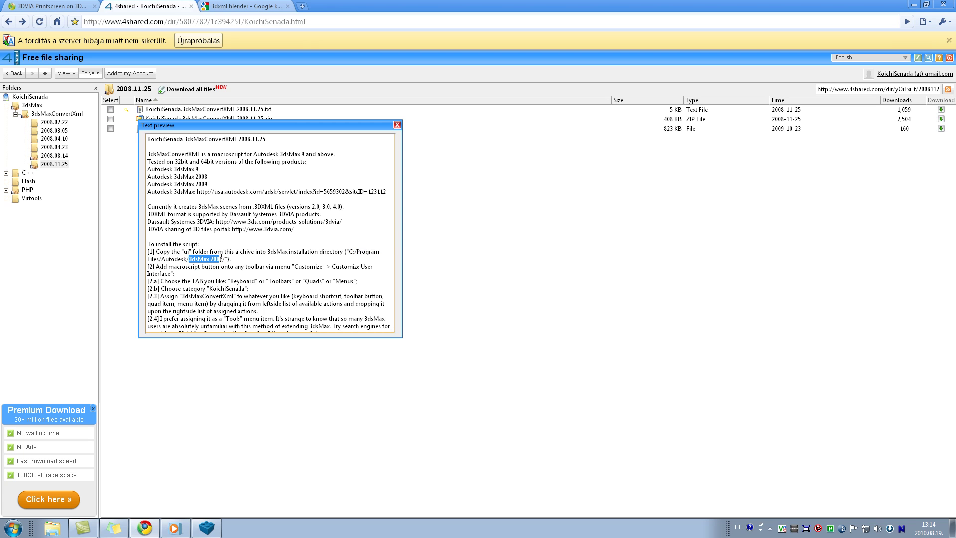
{"action": "left_click", "coordinate": [247, 225]}
{"action": "left_click", "coordinate": [225, 233]}
- Examine the install instructions on Customize User Interface and choosing Keyboard, Toolbars, Quads or Menus
{"action": "left_click_drag", "start_coordinate": [294, 267], "coordinate": [323, 268]}
{"action": "left_click", "coordinate": [325, 269]}
{"action": "triple_click", "coordinate": [317, 281]}
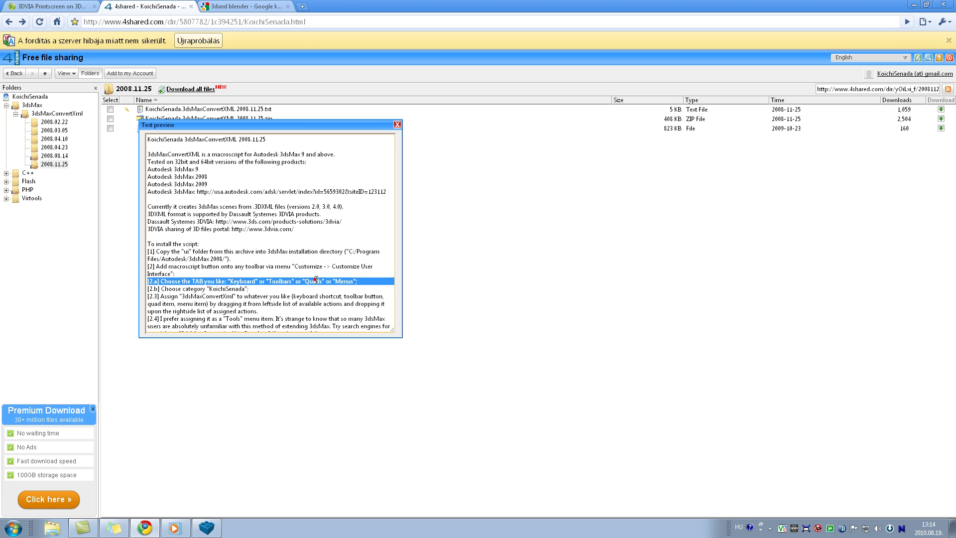
{"action": "left_click", "coordinate": [317, 282]}
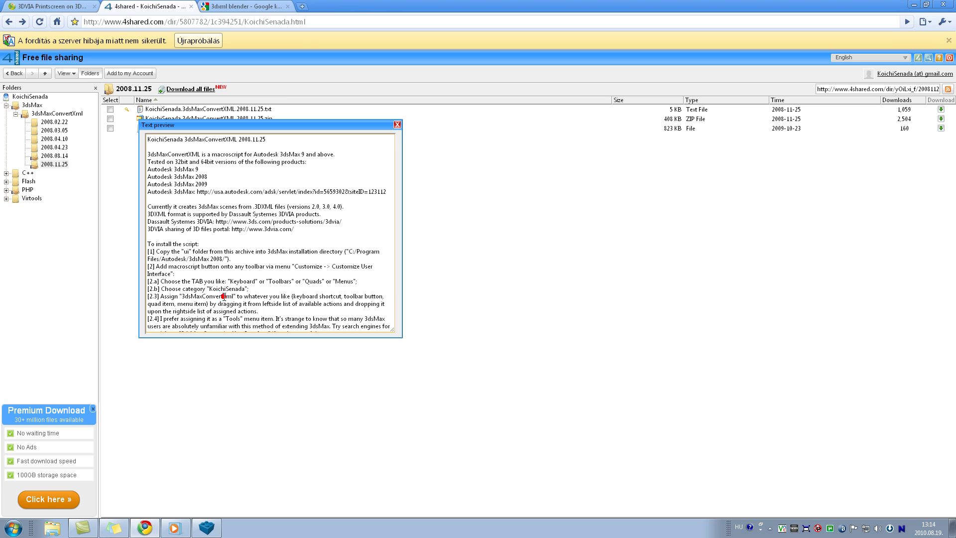
- Read the remaining install instructions, from assigning 3dsMaxConvertXml to configuring the user paths for textures
{"action": "left_click_drag", "start_coordinate": [182, 297], "coordinate": [232, 296]}
{"action": "double_click", "coordinate": [229, 296]}
{"action": "left_click_drag", "start_coordinate": [219, 289], "coordinate": [286, 338]}
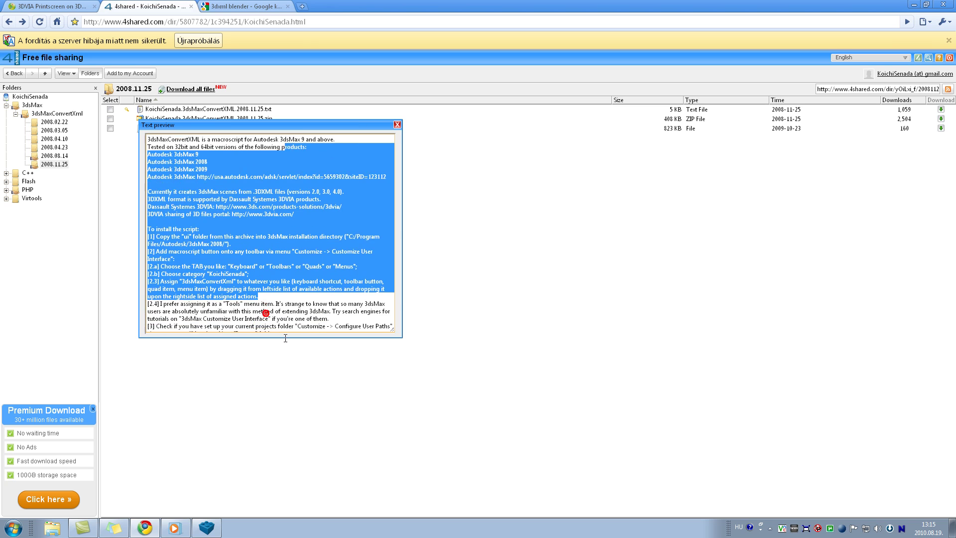
{"action": "left_click_drag", "start_coordinate": [242, 275], "coordinate": [284, 326]}
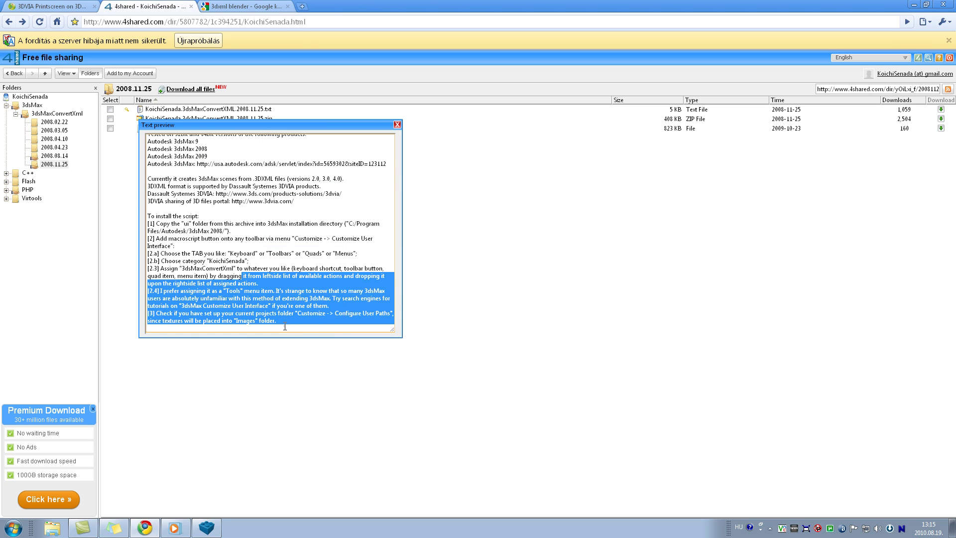
{"action": "left_click", "coordinate": [285, 327]}
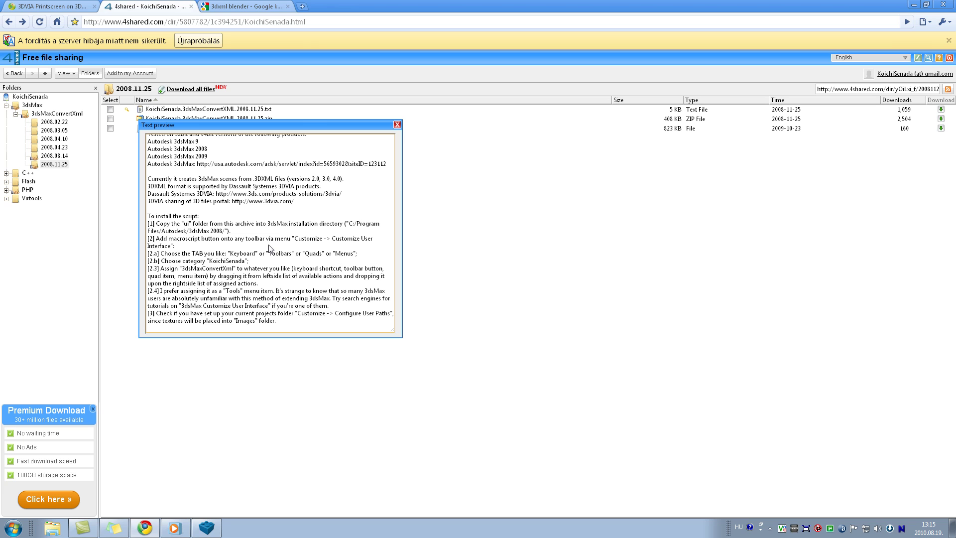
- Compare the 3DVIA Printscreen product page and its address with the importer's text preview, ending on the product page
{"action": "left_click", "coordinate": [36, 7]}
{"action": "left_click", "coordinate": [170, 21]}
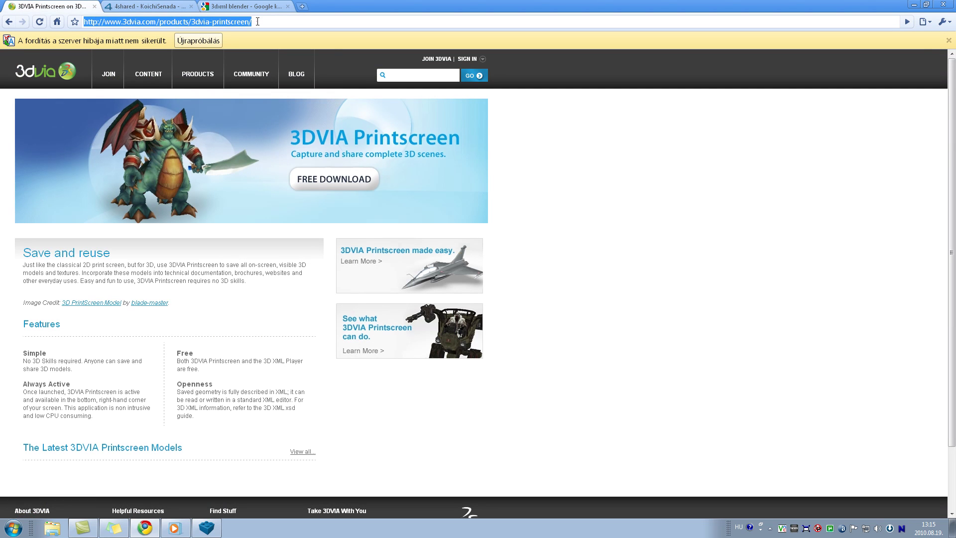
{"action": "left_click", "coordinate": [157, 4]}
{"action": "left_click_drag", "start_coordinate": [257, 192], "coordinate": [184, 143]}
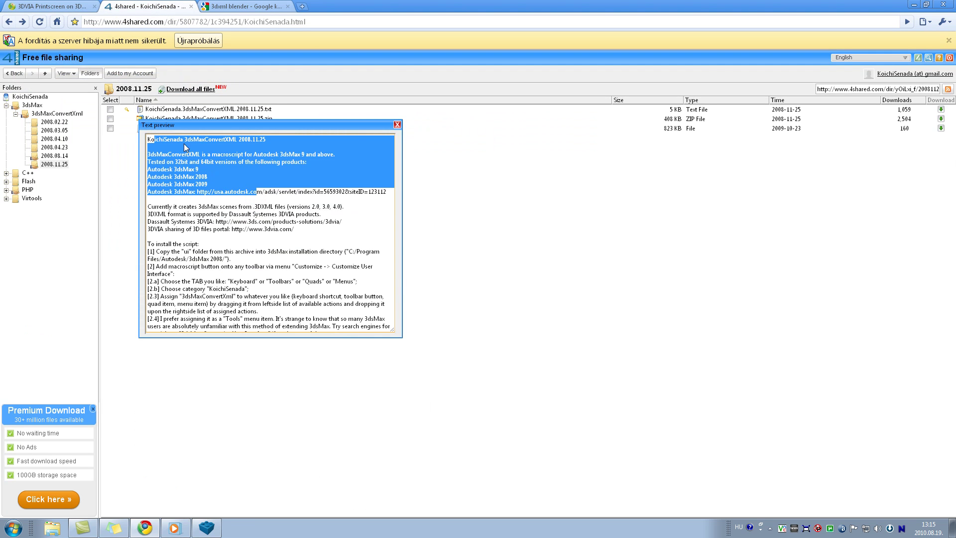
{"action": "left_click", "coordinate": [213, 177]}
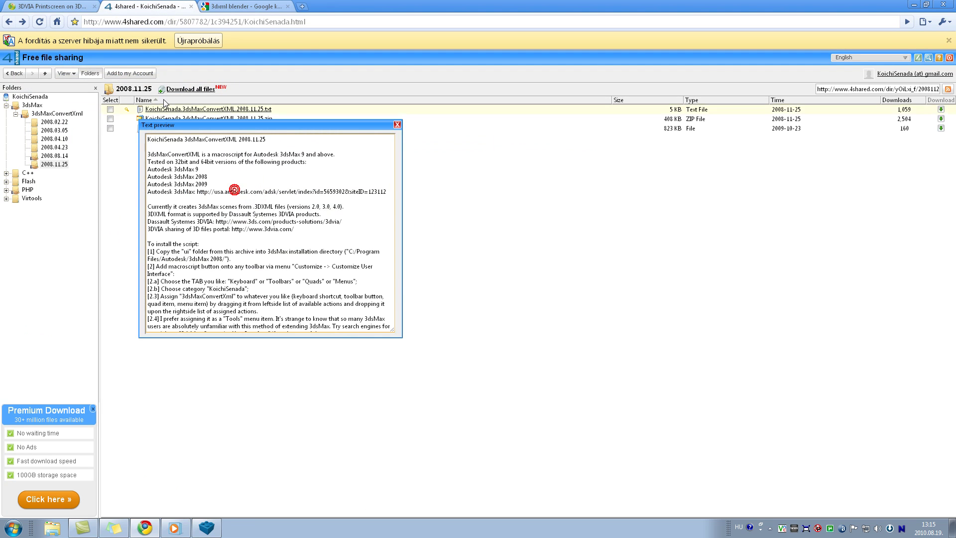
{"action": "left_click", "coordinate": [76, 7]}
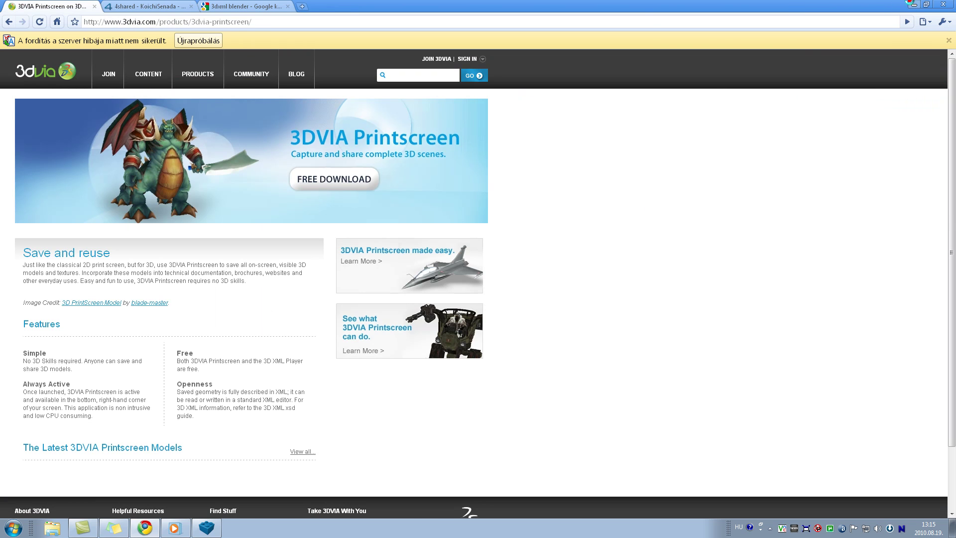
- Show the desktop and examine the programs listed in the tutorial's sticky note
{"action": "key", "text": "super+d"}
{"action": "left_click_drag", "start_coordinate": [732, 77], "coordinate": [650, 78]}
{"action": "left_click", "coordinate": [788, 86]}
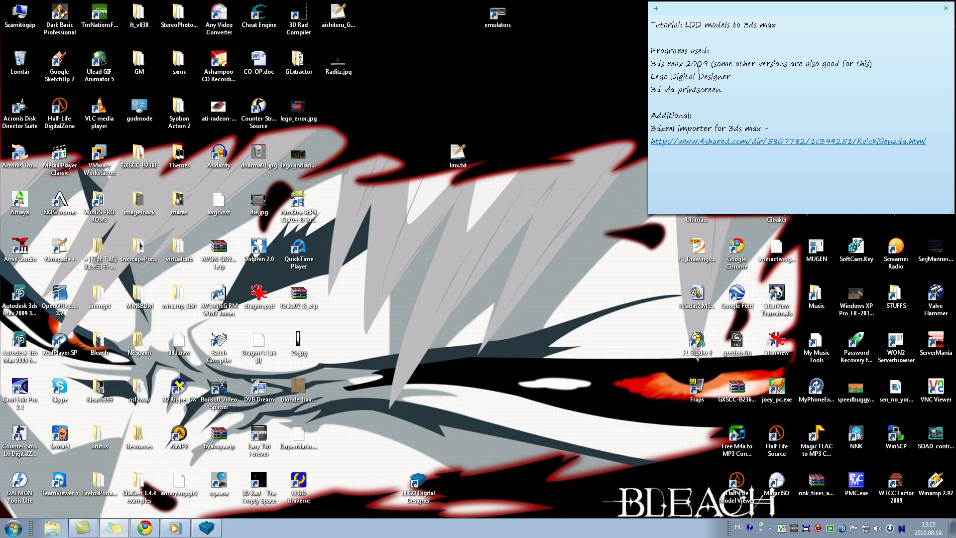
- Switch to Chrome, look over the 3dxml blender search, the 4shared folder and the 3DVIA Printscreen product page, and return to the desktop
{"action": "left_click", "coordinate": [154, 530]}
{"action": "left_click", "coordinate": [228, 7]}
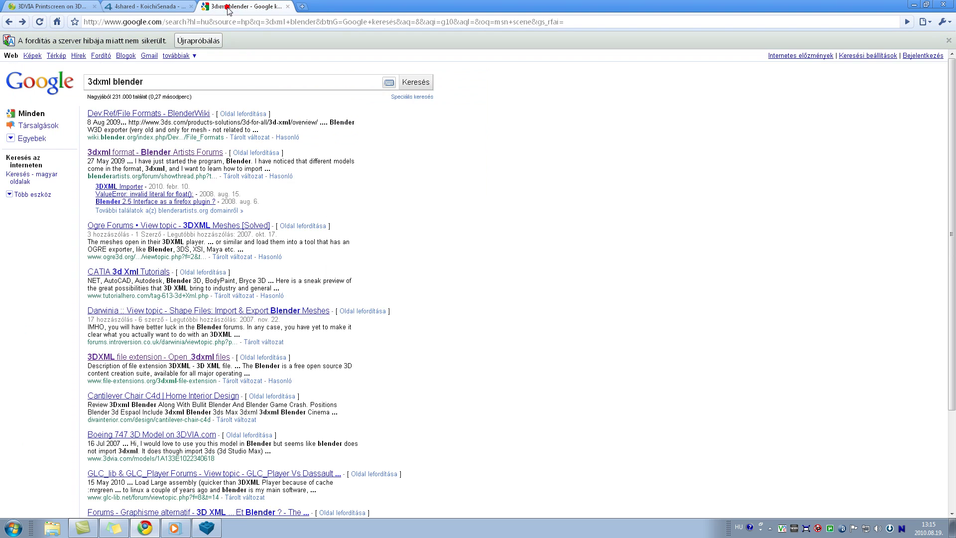
{"action": "left_click", "coordinate": [154, 7]}
{"action": "key", "text": "ctrl+shift+Tab"}
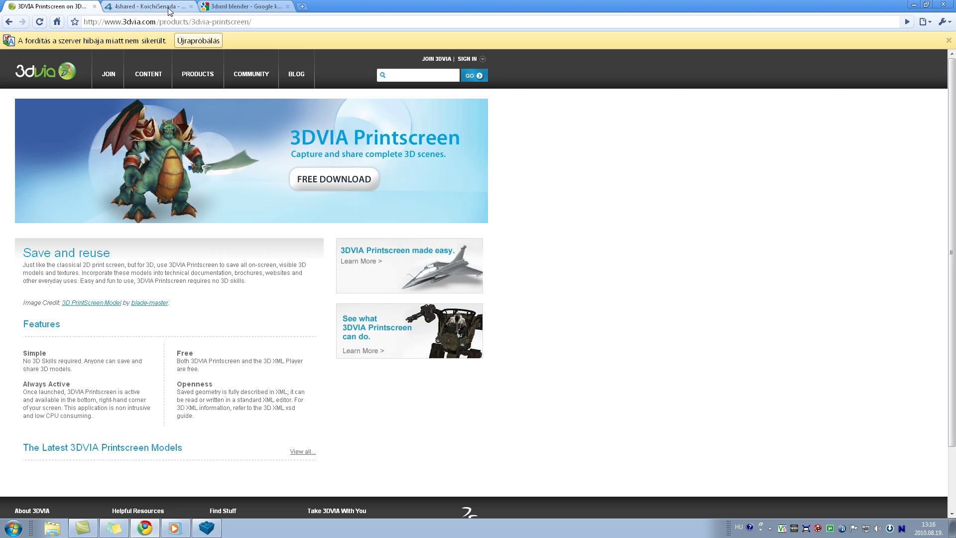
{"action": "left_click", "coordinate": [914, 4]}
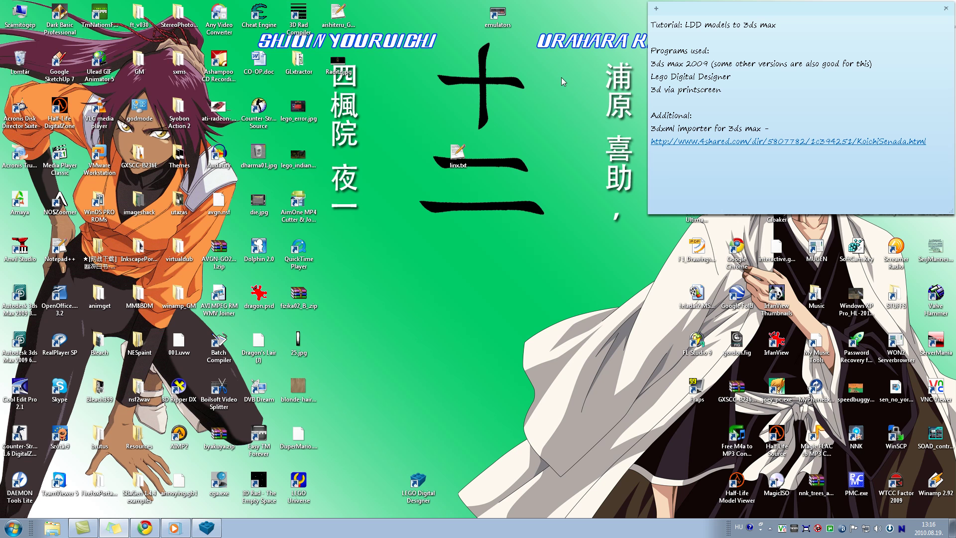
- Launch Autodesk 3ds Max 2009 from the desktop and dismiss its DLL loading errors
{"action": "double_click", "coordinate": [20, 344]}
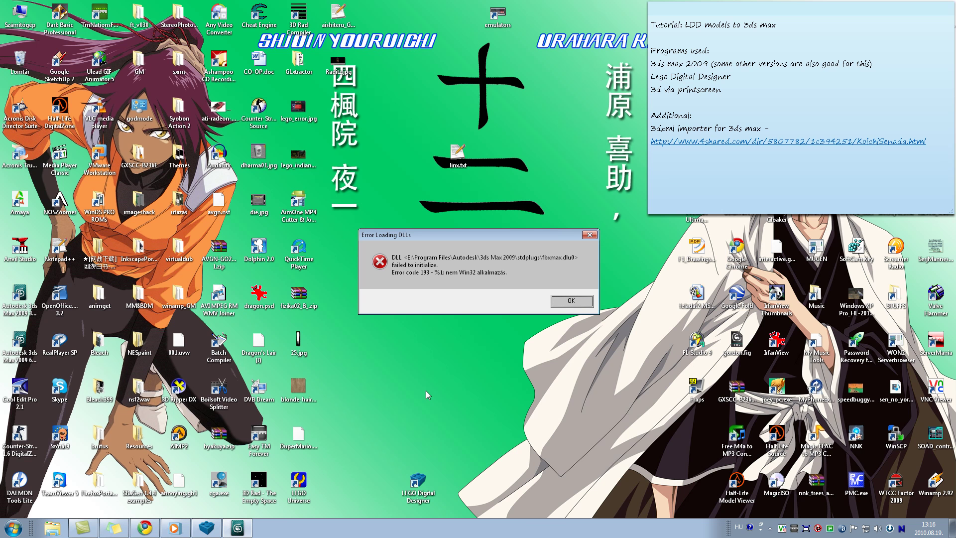
{"action": "left_click", "coordinate": [572, 304]}
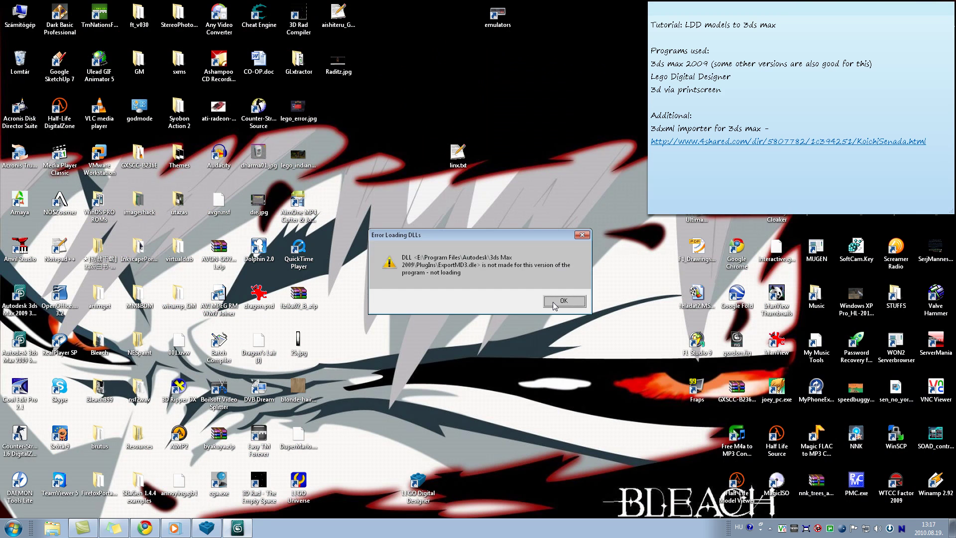
{"action": "left_click", "coordinate": [554, 302]}
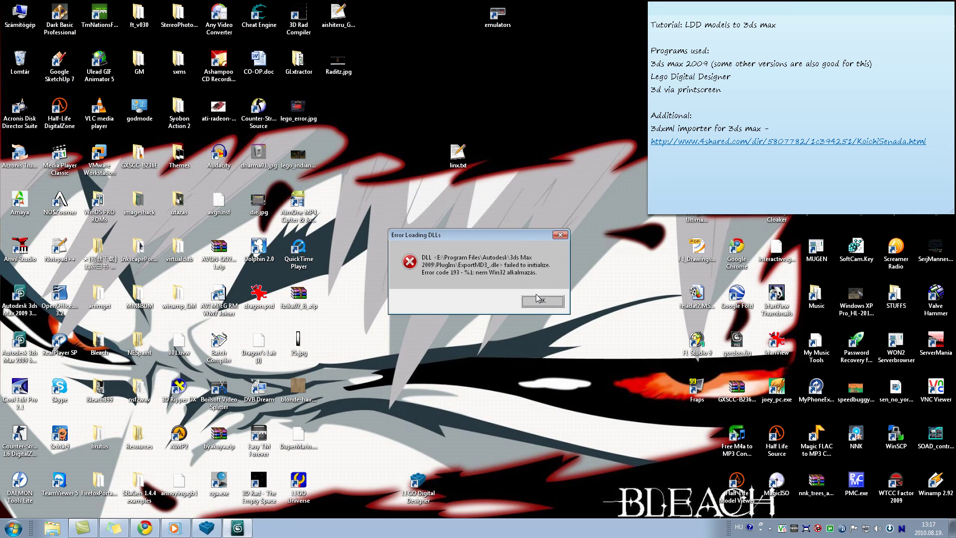
{"action": "left_click", "coordinate": [541, 301]}
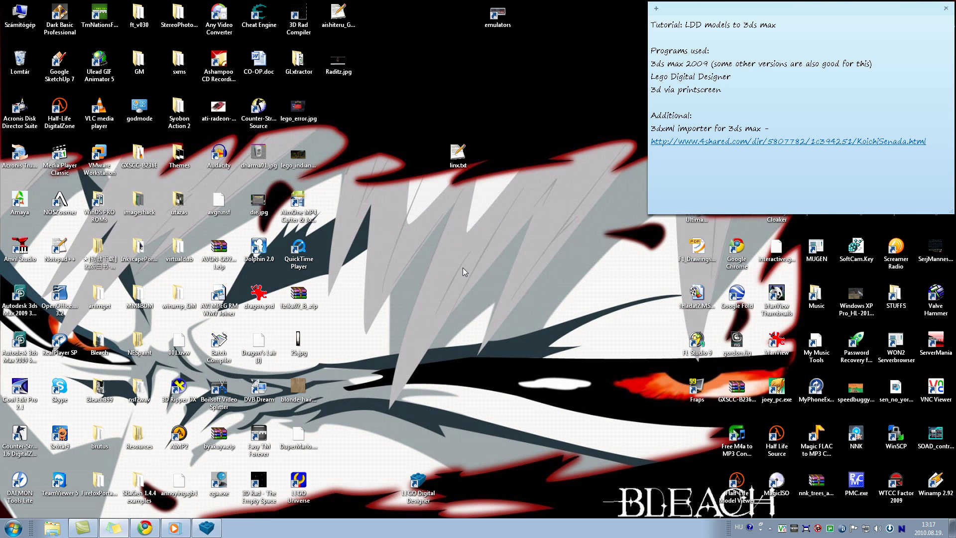